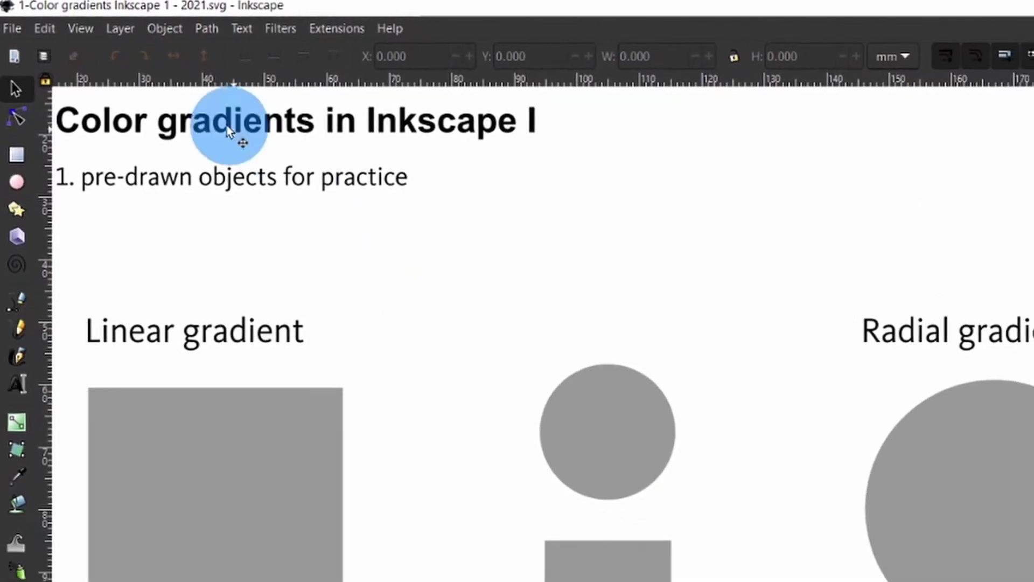
# - Dock the Fill and Stroke panel beside the canvas, opened from the Object menu
pyautogui.click(80, 29)
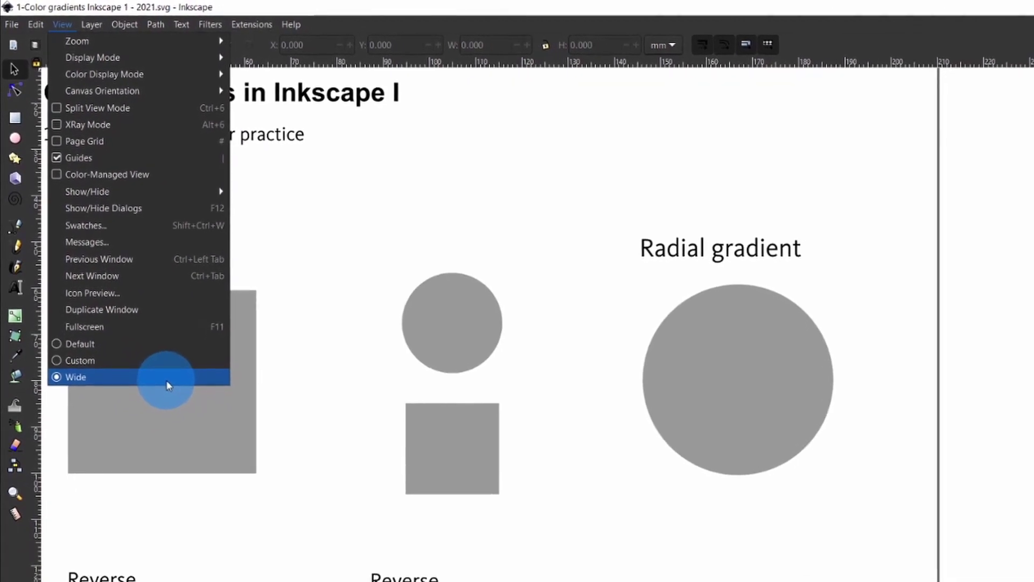
pyautogui.click(269, 363)
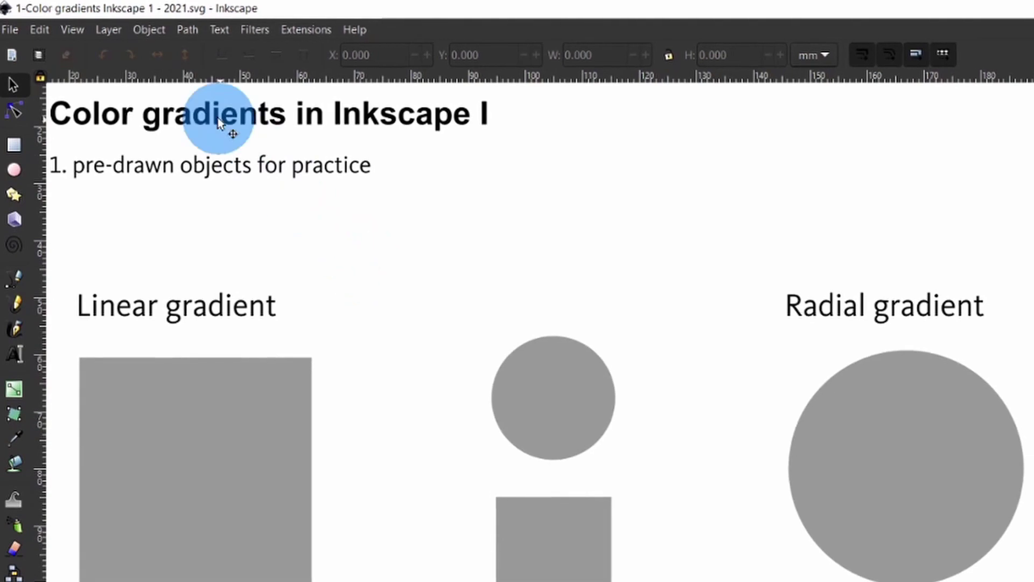
pyautogui.click(151, 29)
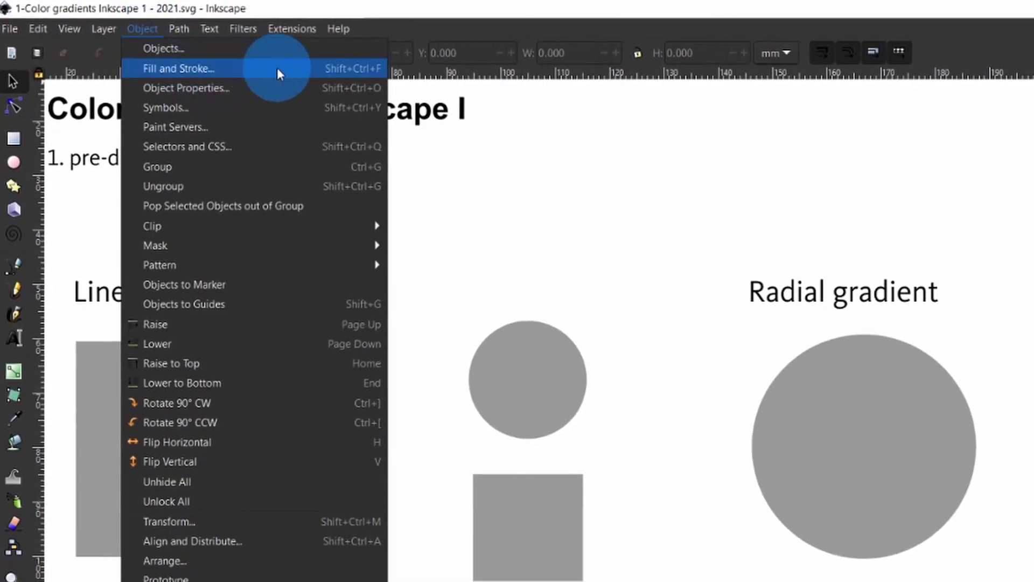
pyautogui.click(294, 68)
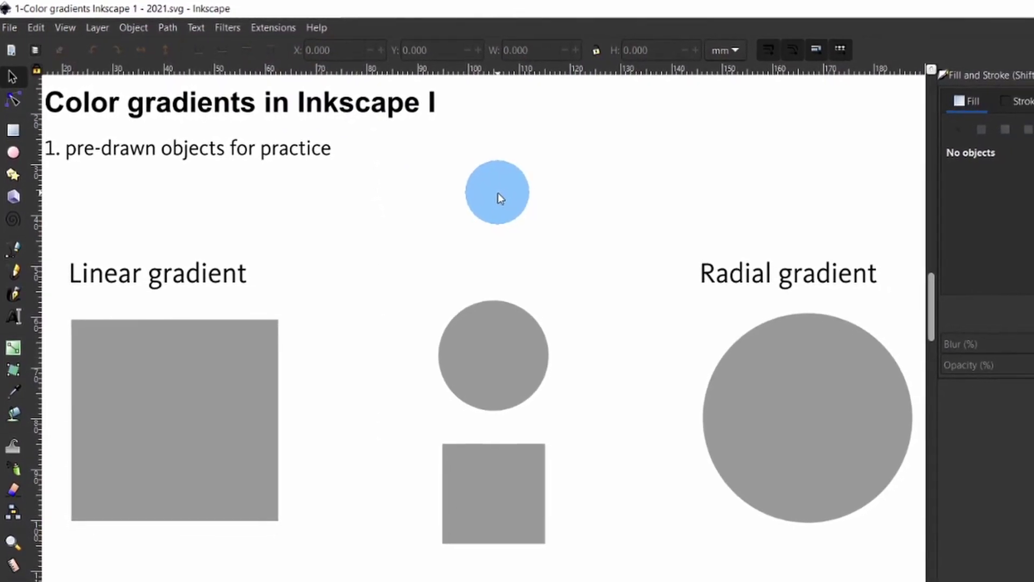
# - Fill the Linear gradient rectangle bright green from the colour wheel and make it a linear gradient
pyautogui.click(810, 344)
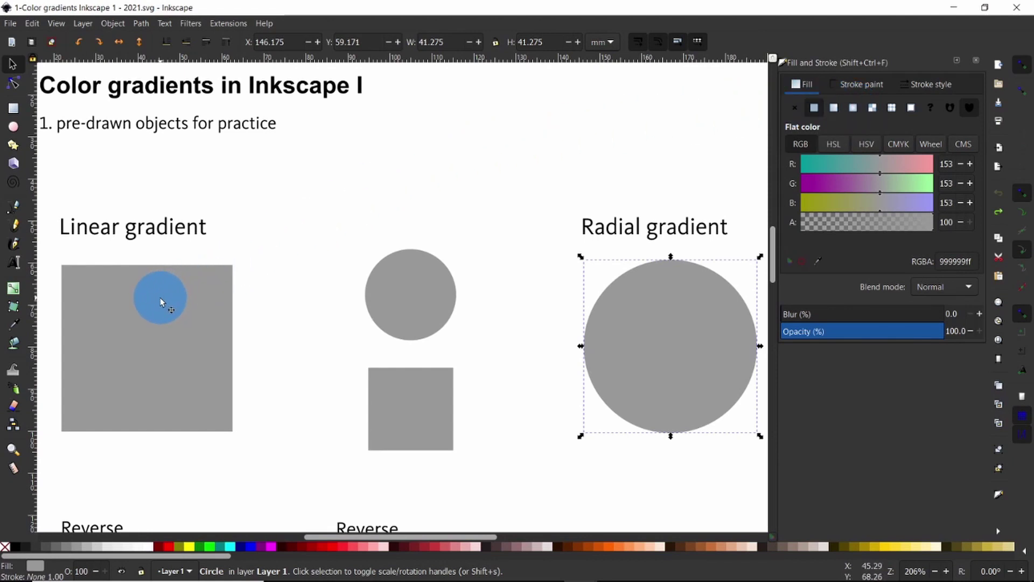
pyautogui.click(160, 297)
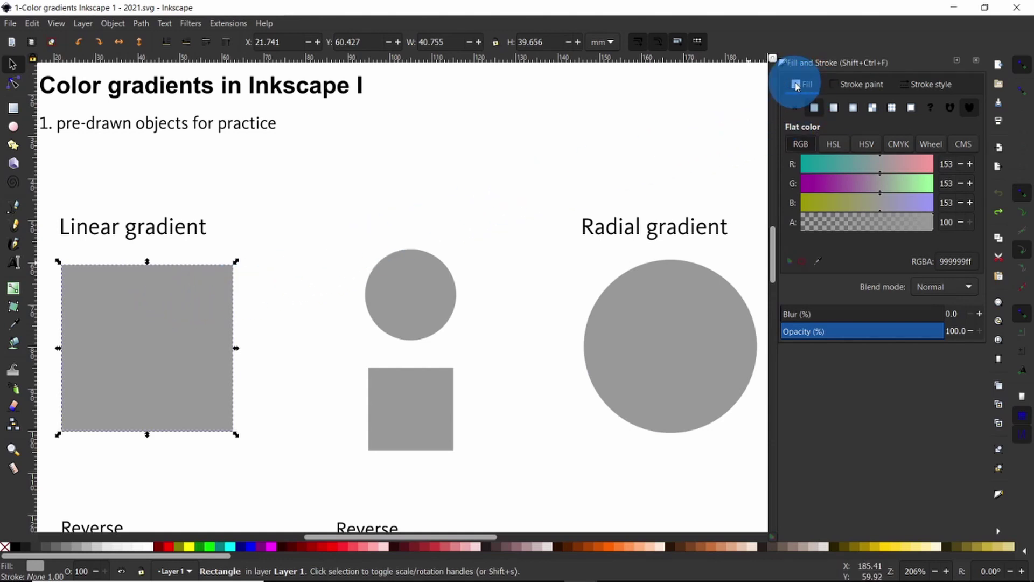
pyautogui.click(815, 109)
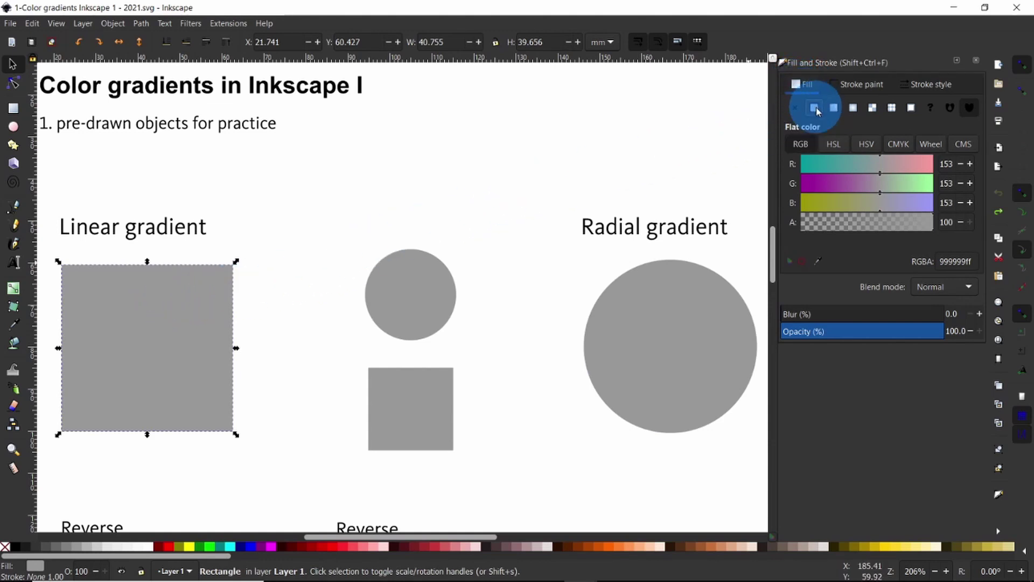
pyautogui.click(932, 144)
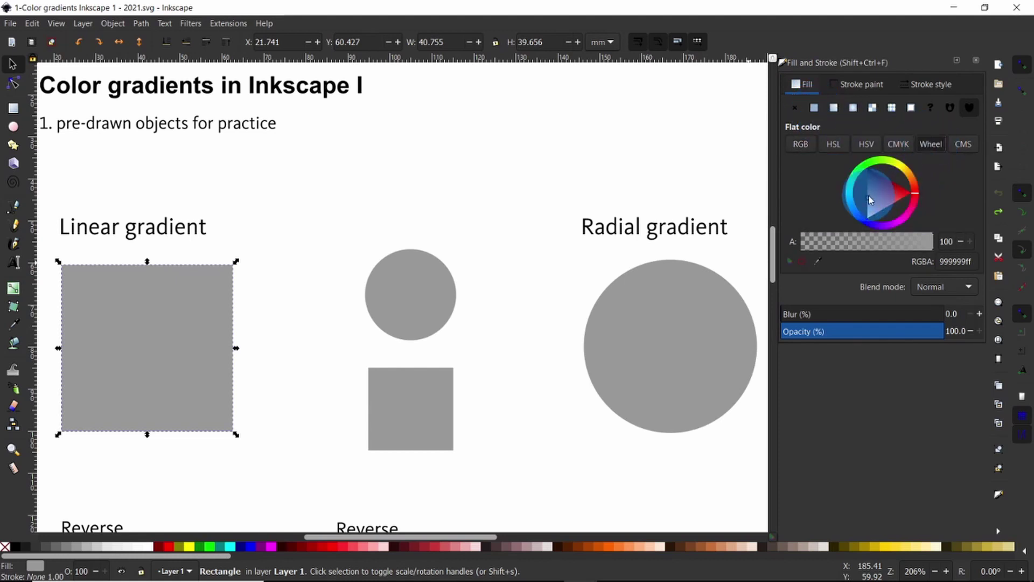
pyautogui.click(906, 194)
pyautogui.moveTo(906, 194); pyautogui.dragTo(878, 170)
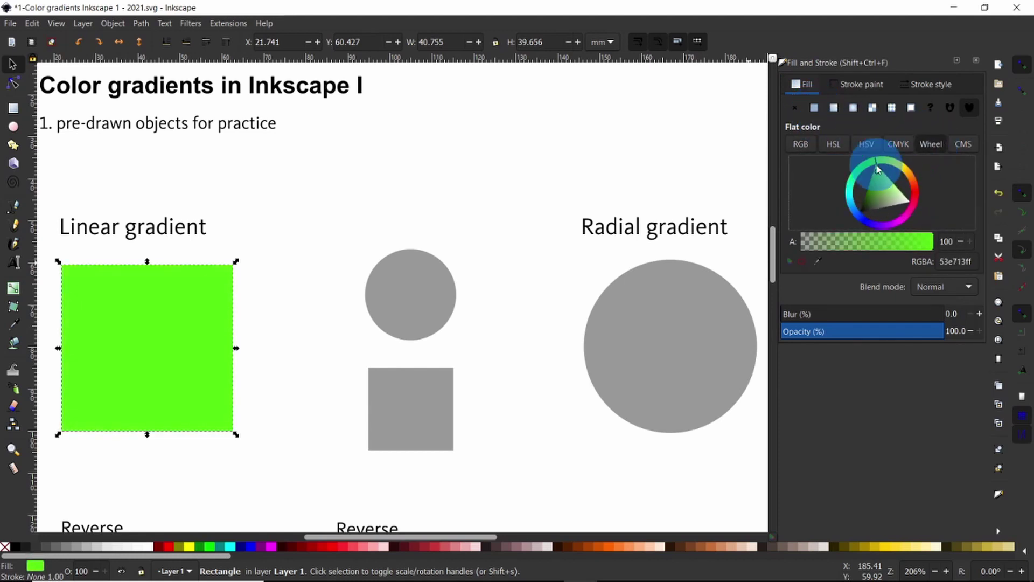
pyautogui.click(835, 109)
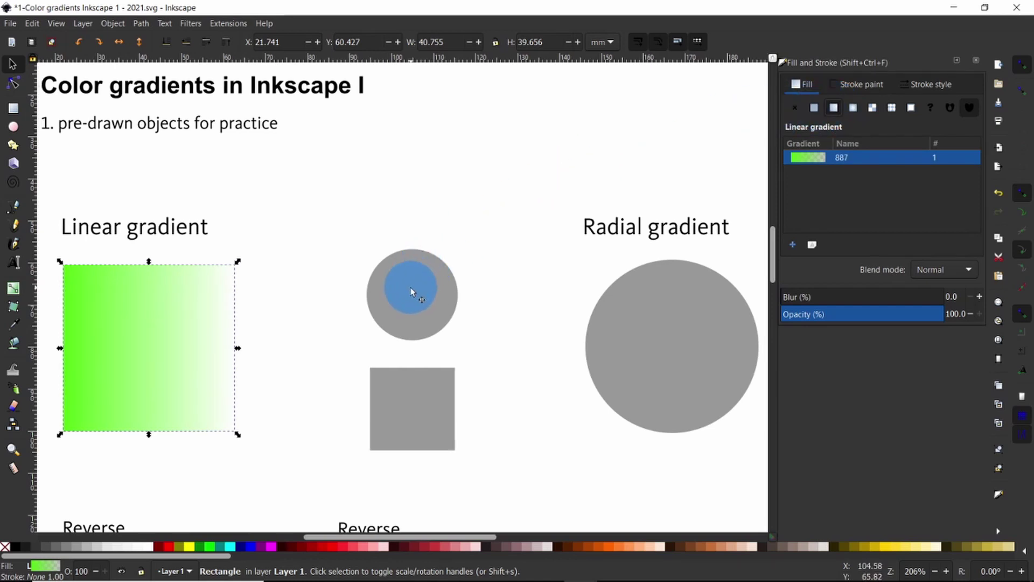
# - Give the small upper circle a lime-green linear gradient fill
pyautogui.click(410, 291)
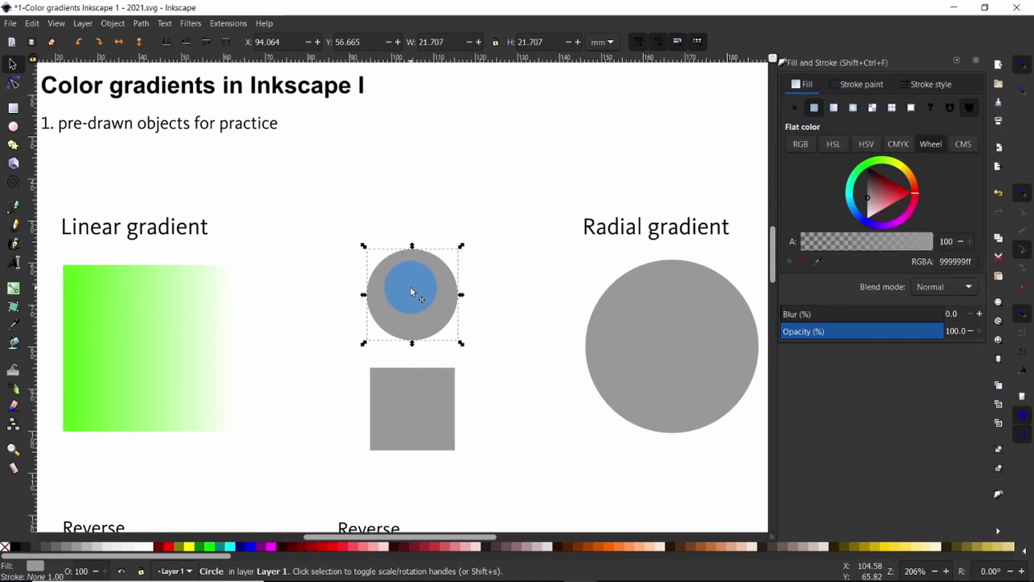
pyautogui.click(210, 547)
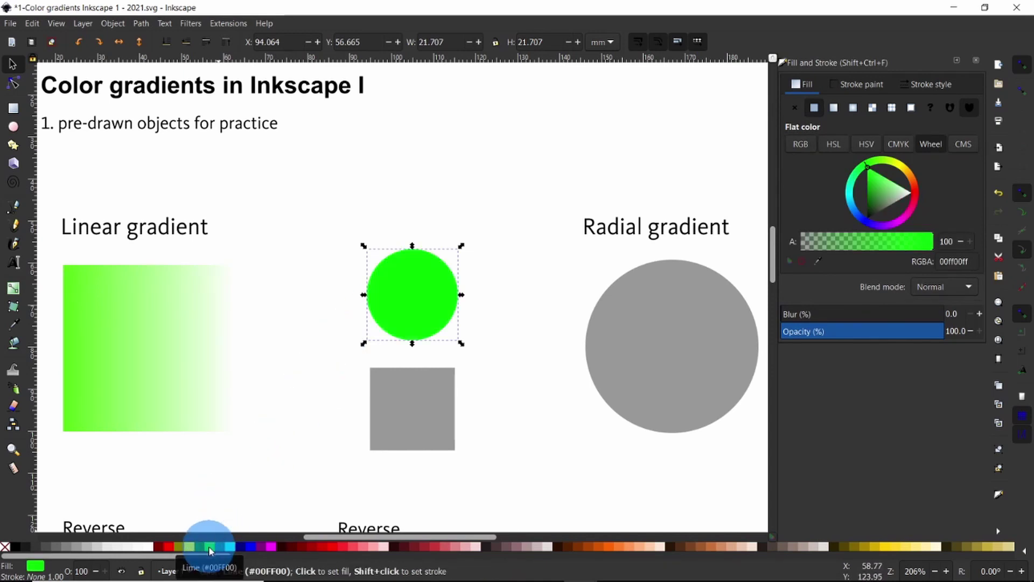
pyautogui.click(834, 109)
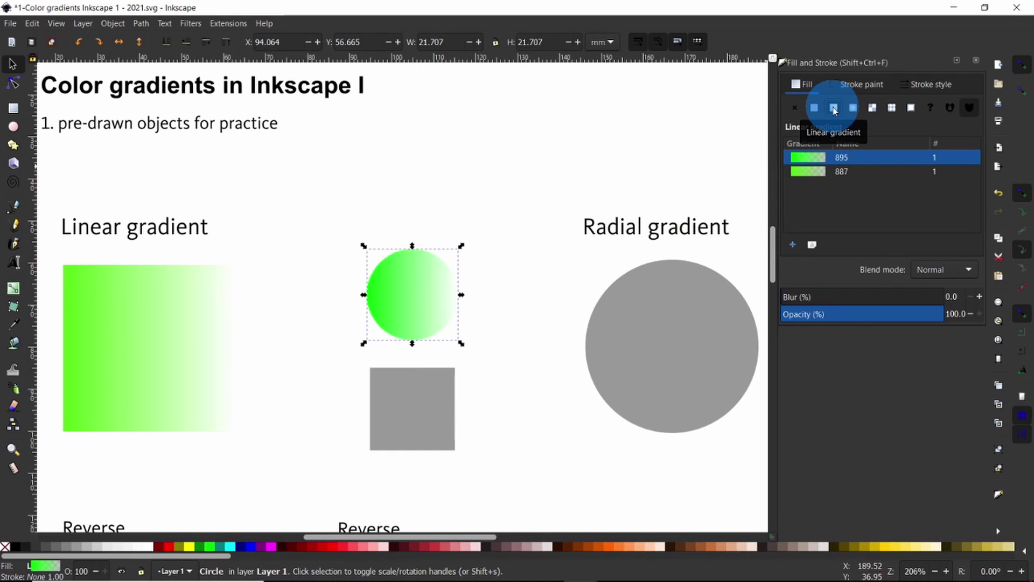
# - Fill the large Radial gradient circle with an orange radial gradient
pyautogui.click(660, 368)
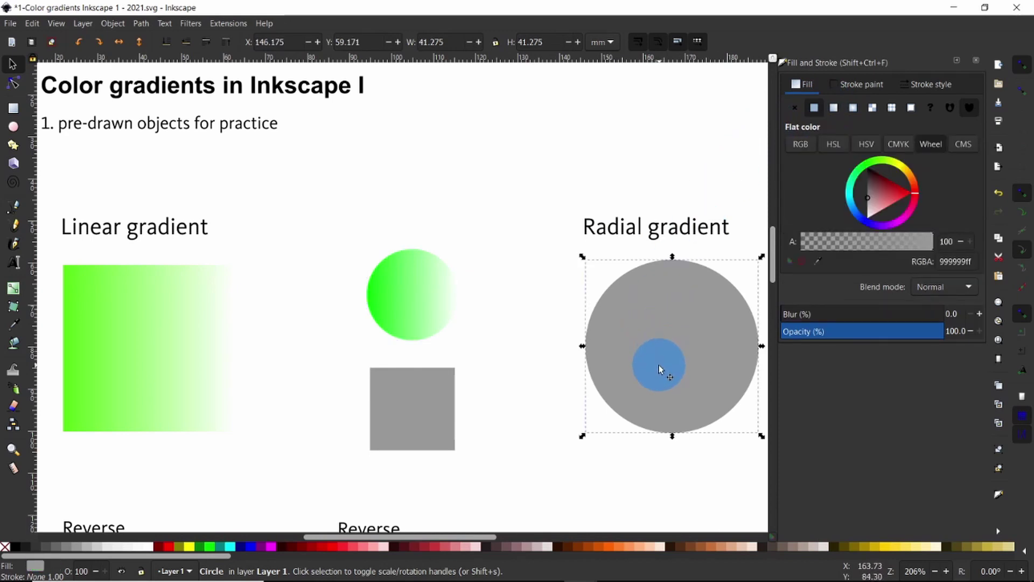
pyautogui.click(608, 546)
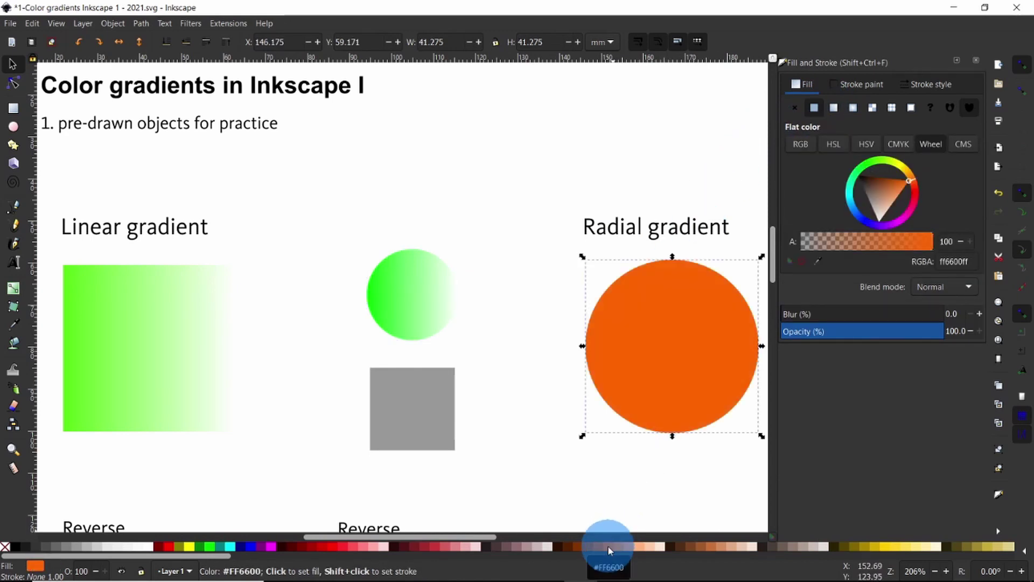
pyautogui.click(854, 108)
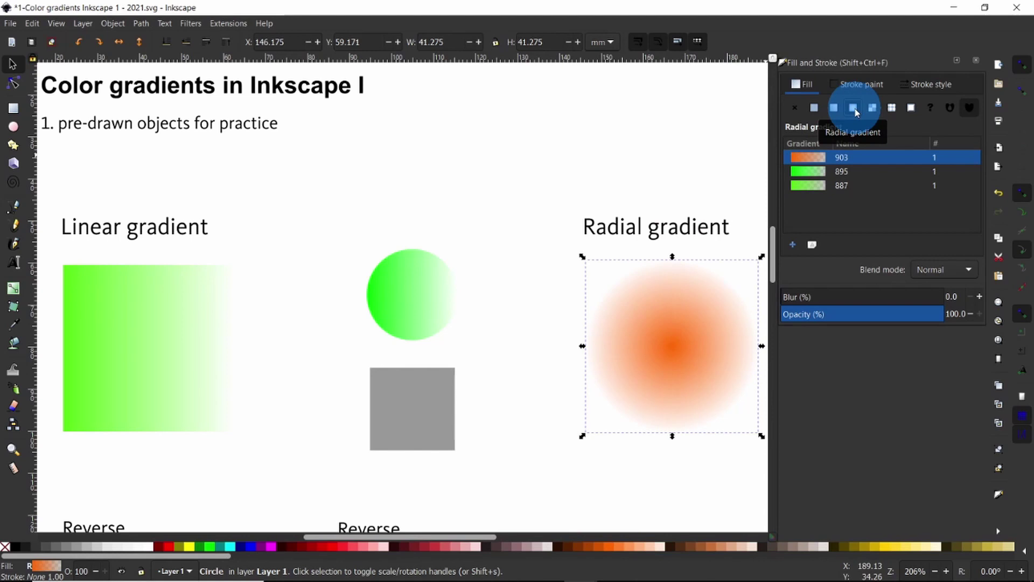
# - Give the small square an orange radial gradient, then deselect everything
pyautogui.click(412, 396)
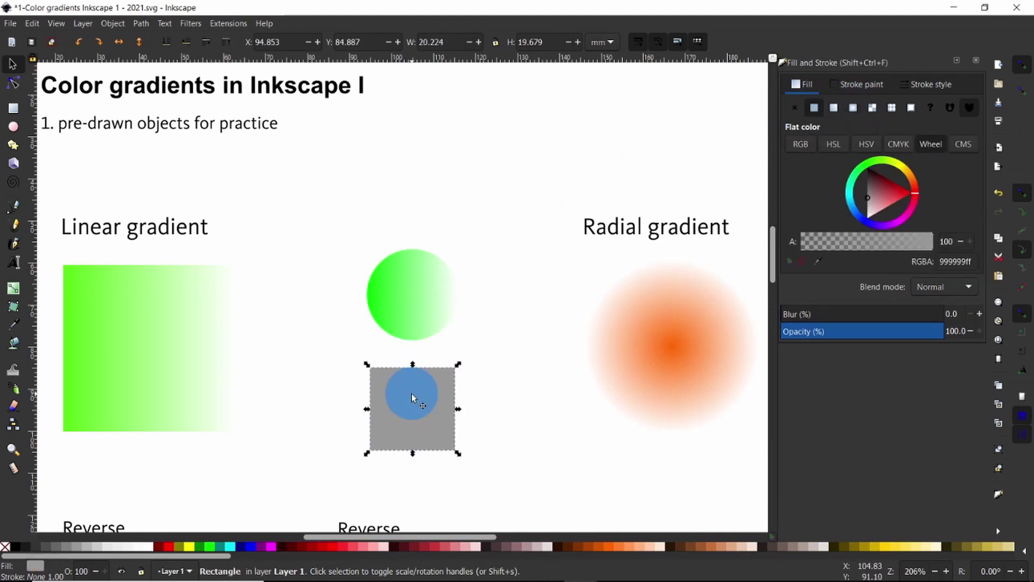
pyautogui.click(612, 547)
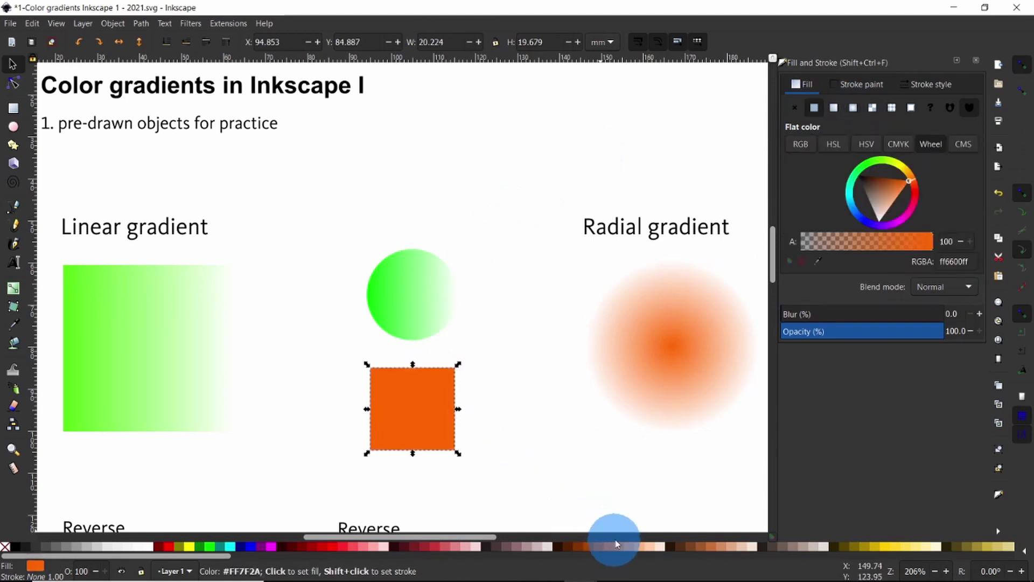
pyautogui.click(849, 115)
pyautogui.click(305, 195)
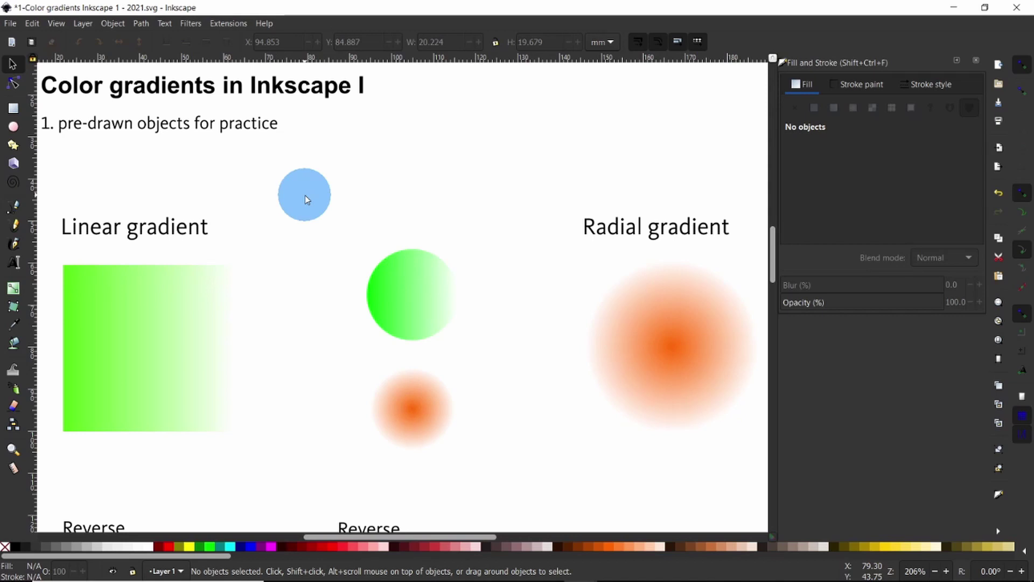
# - With the Node tool, set the rectangle's right gradient stop to solid orange #FF7F2A
pyautogui.click(14, 85)
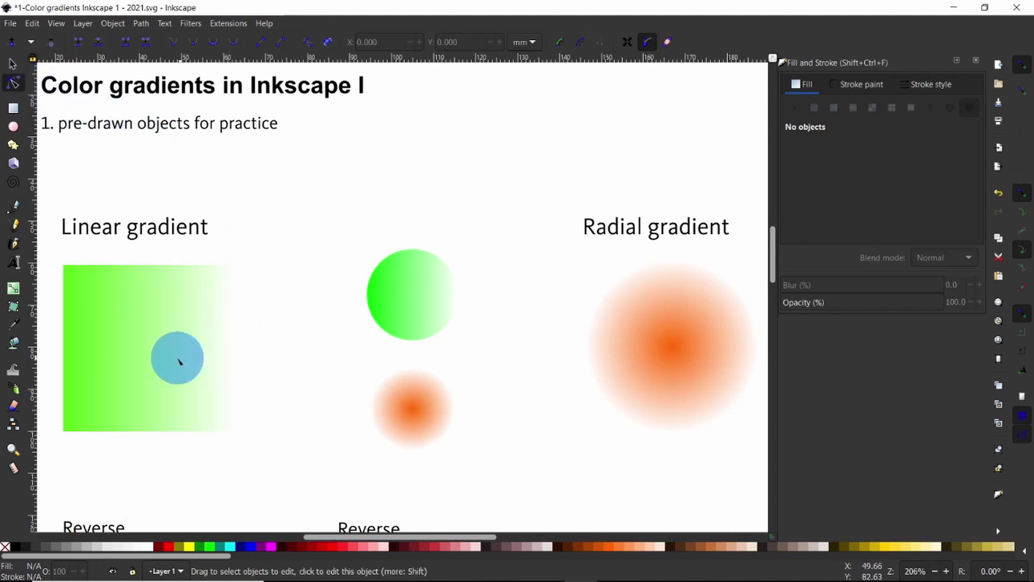
pyautogui.click(153, 362)
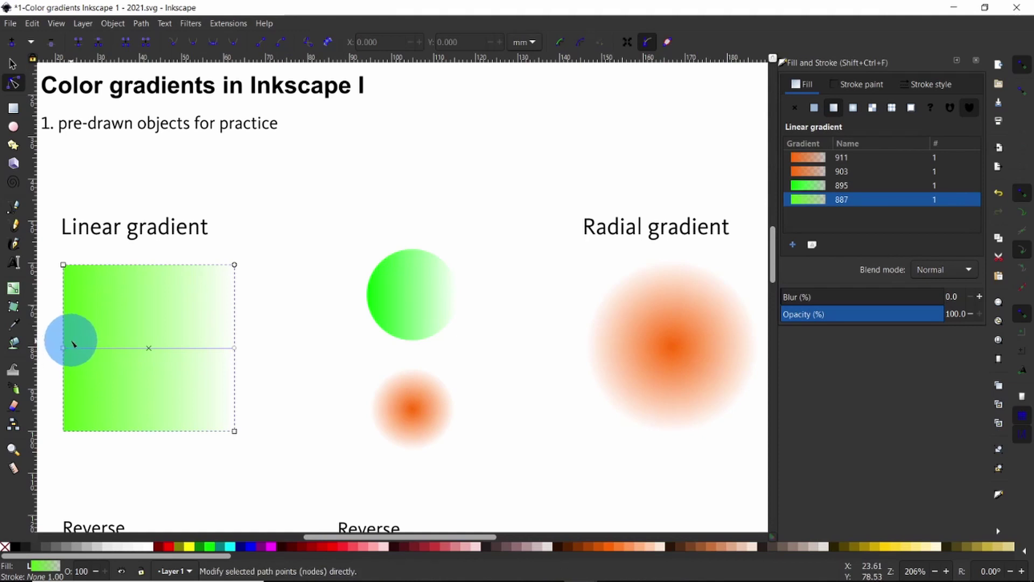
pyautogui.click(234, 348)
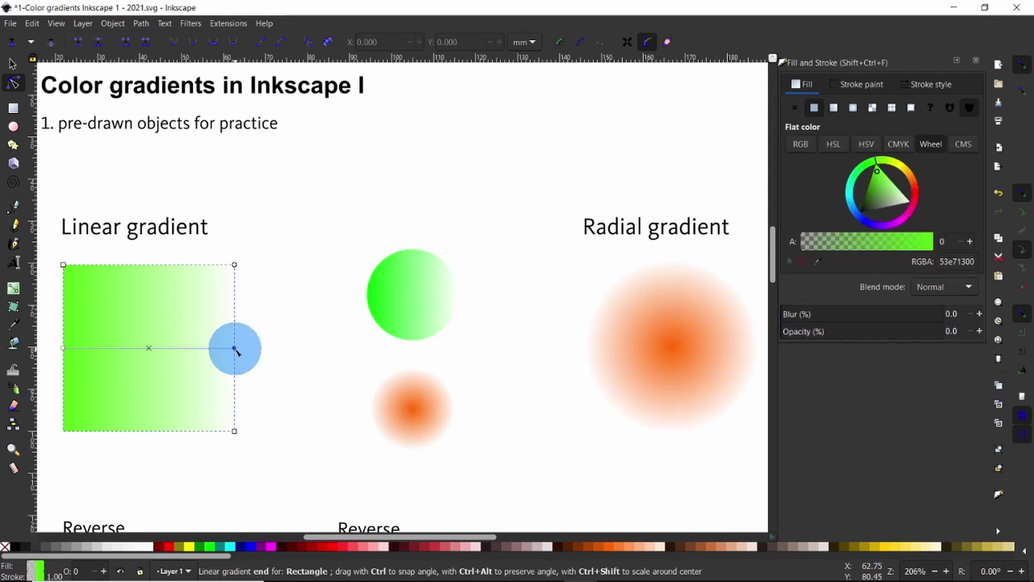
pyautogui.click(622, 547)
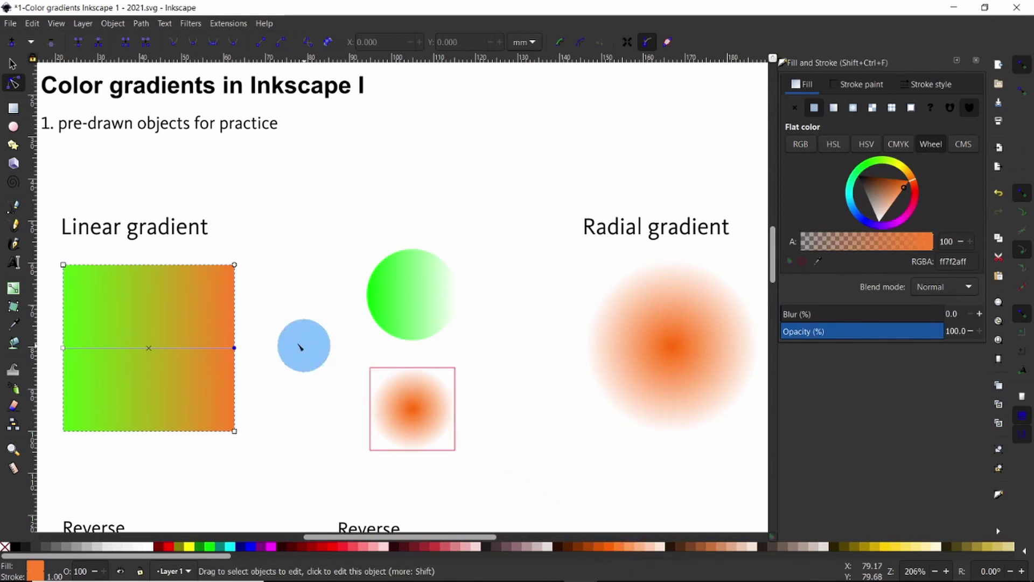
# - Experiment with the rectangle's gradient handles, angling and mirroring them using Ctrl and Shift modifiers
pyautogui.click(64, 348)
pyautogui.moveTo(65, 349)
pyautogui.mouseDown()
pyautogui.moveTo(63, 365)
pyautogui.moveTo(66, 347)
pyautogui.moveTo(97, 354)
pyautogui.moveTo(68, 352)
pyautogui.mouseUp()
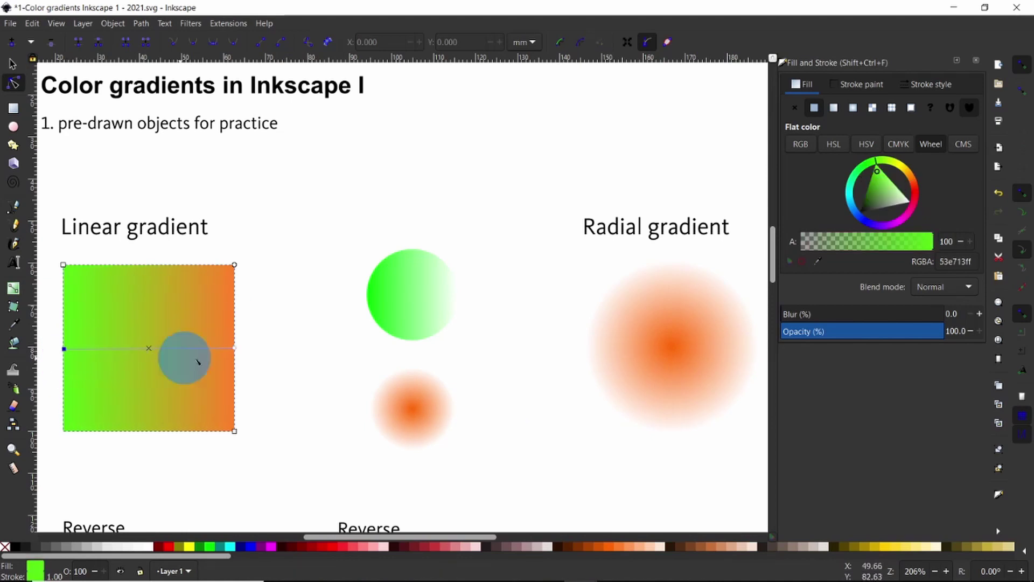
pyautogui.click(234, 348)
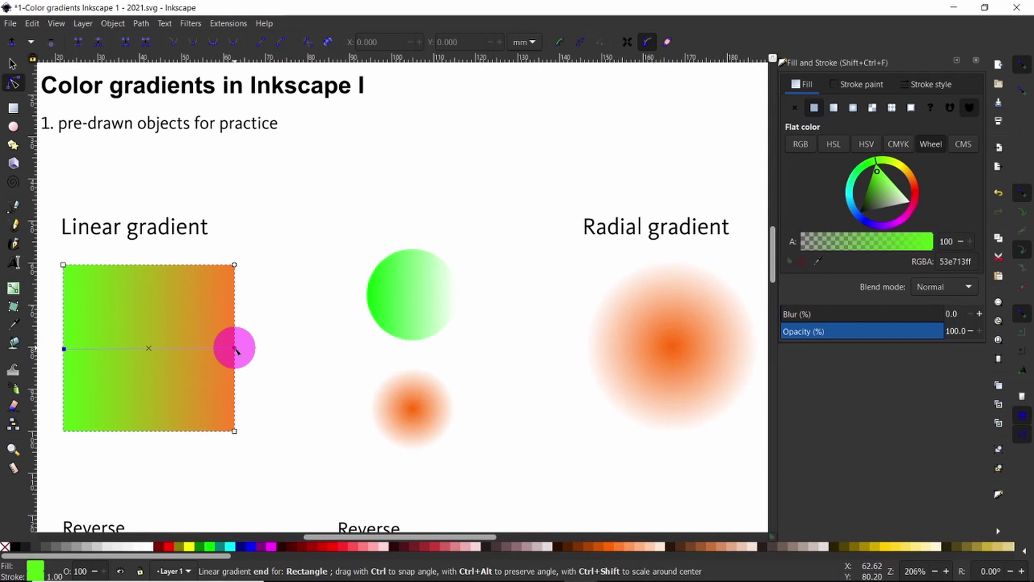
pyautogui.moveTo(235, 348); pyautogui.dragTo(227, 425)
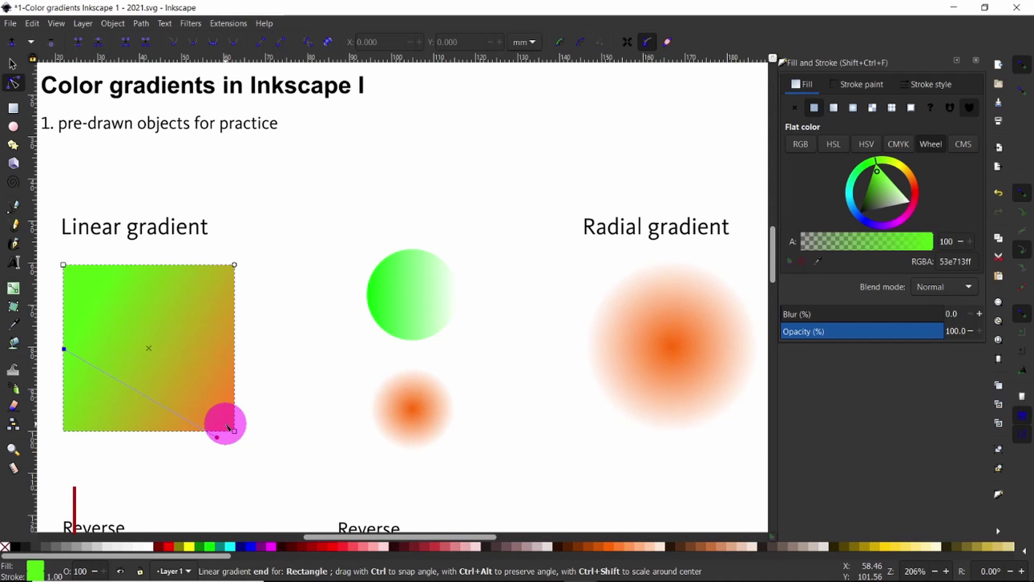
pyautogui.hotkey('ctrl', 'alt')
pyautogui.moveTo(227, 428); pyautogui.dragTo(267, 348)
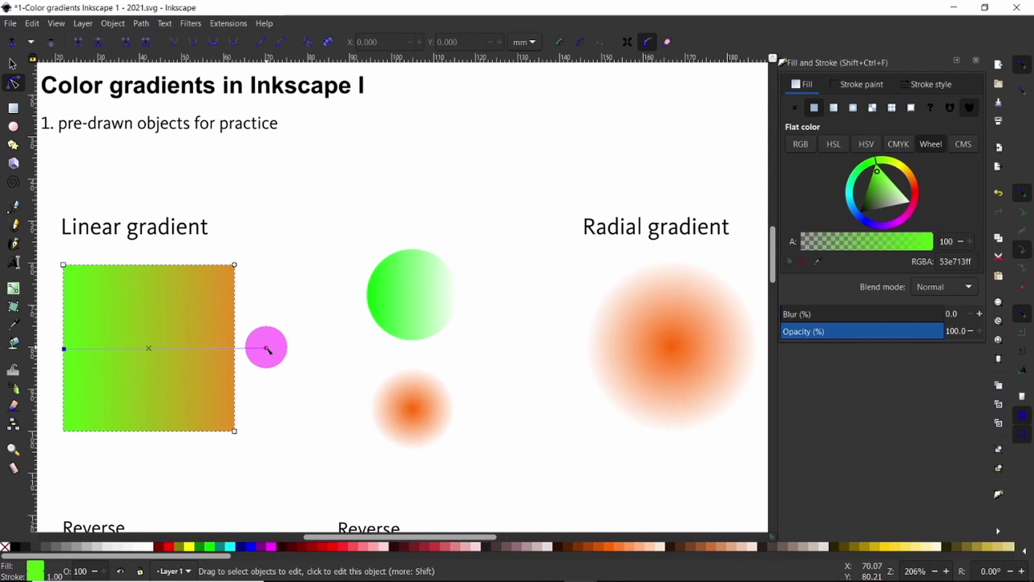
pyautogui.hotkey('ctrl', 'shift')
pyautogui.moveTo(267, 348); pyautogui.dragTo(233, 349)
# - Return the gradient to run horizontally from the rectangle's left edge, then deselect
pyautogui.click(237, 350)
pyautogui.moveTo(96, 350); pyautogui.dragTo(65, 349)
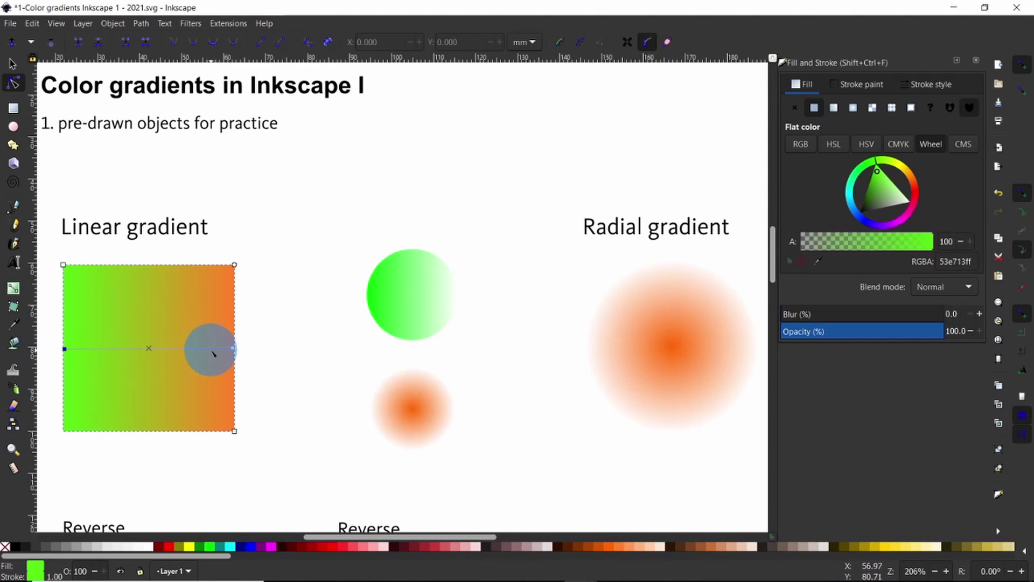
pyautogui.click(310, 351)
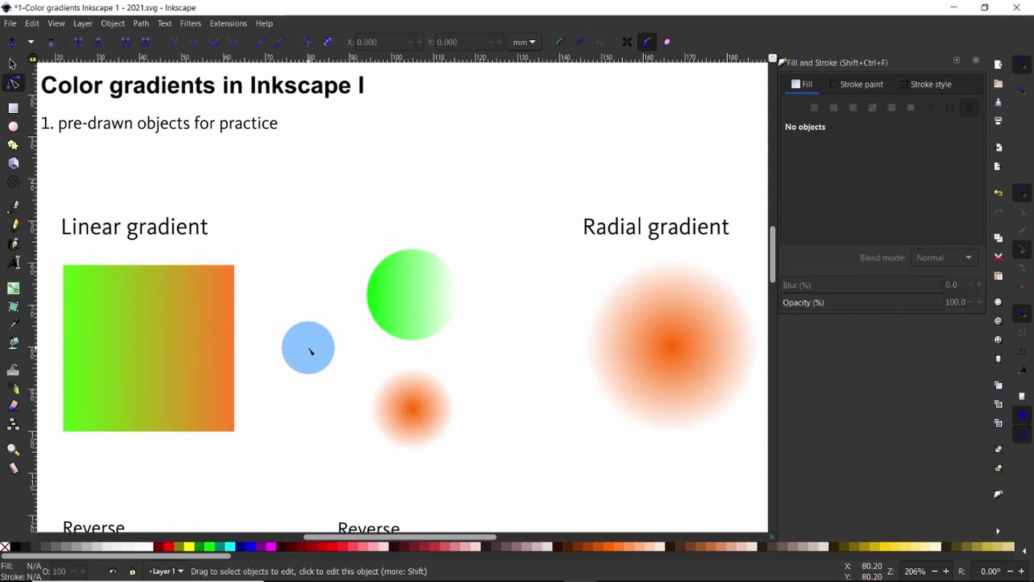
pyautogui.press('s')
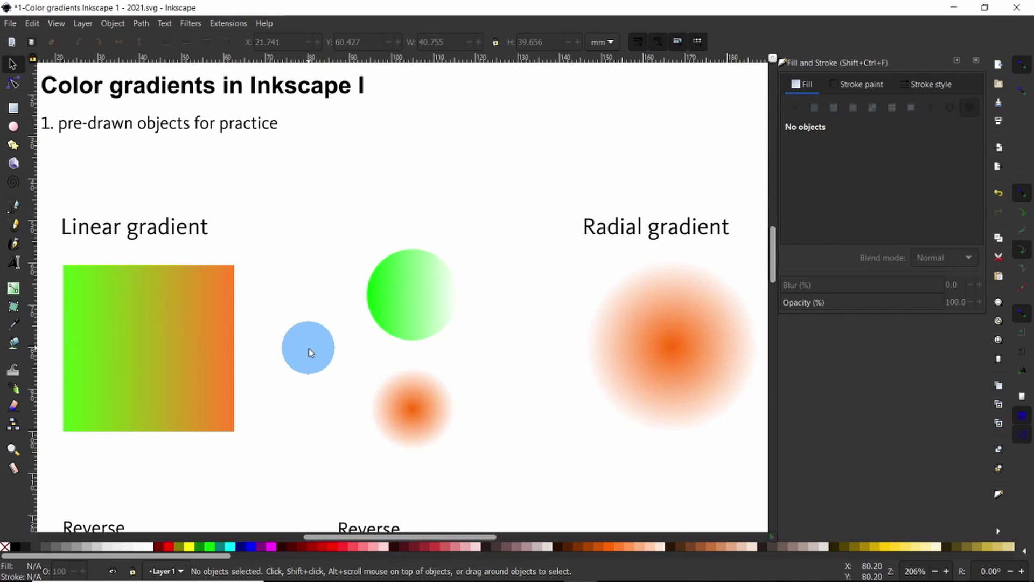
# - Squeeze and restore the large circle's radial gradient handles with the Node tool
pyautogui.press('n')
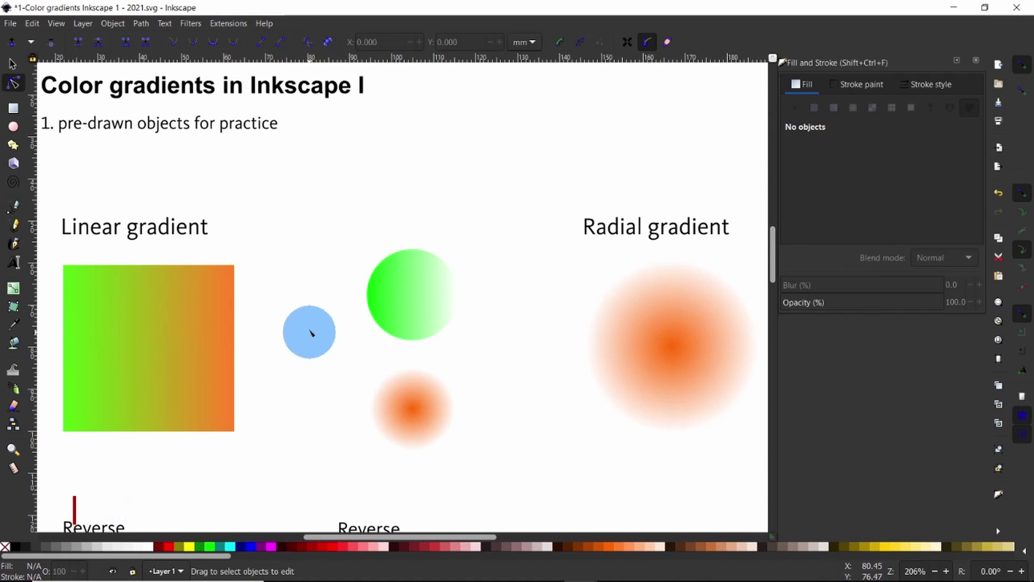
pyautogui.click(681, 356)
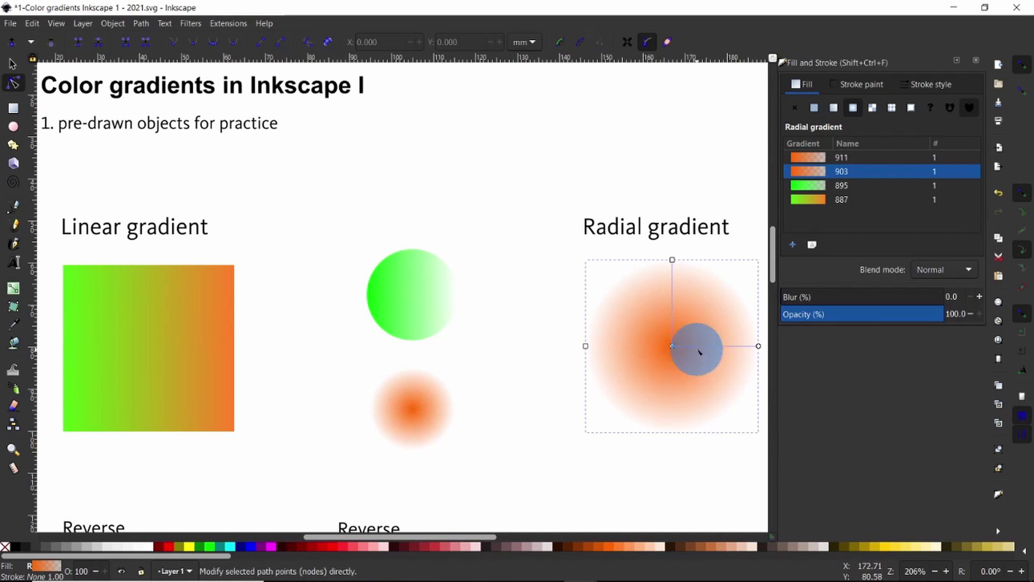
pyautogui.moveTo(672, 346)
pyautogui.mouseDown()
pyautogui.moveTo(587, 374)
pyautogui.moveTo(663, 309)
pyautogui.moveTo(727, 345)
pyautogui.moveTo(645, 398)
pyautogui.moveTo(625, 346)
pyautogui.moveTo(704, 350)
pyautogui.moveTo(683, 422)
pyautogui.moveTo(629, 338)
pyautogui.moveTo(673, 347)
pyautogui.mouseUp()
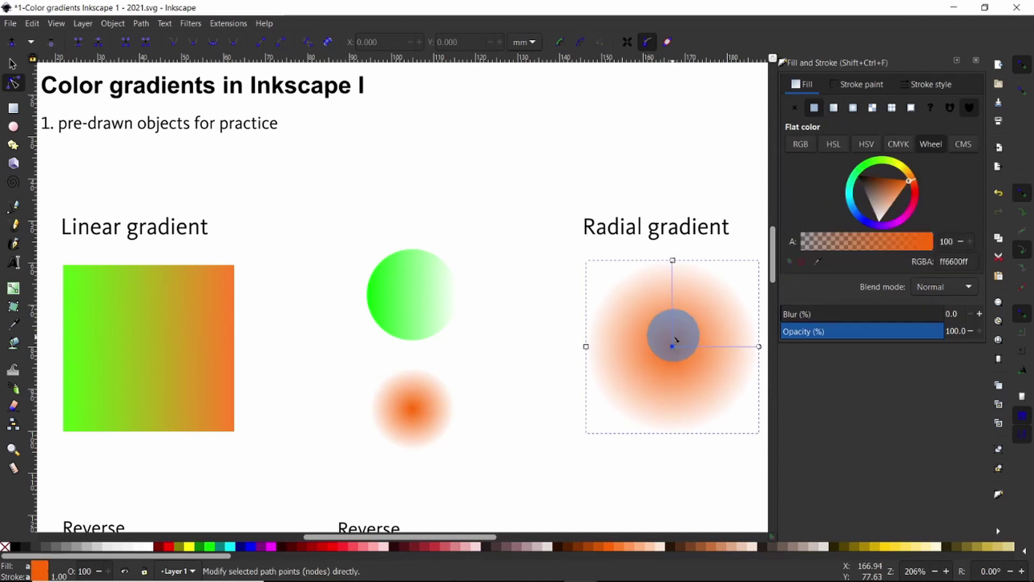
pyautogui.click(673, 262)
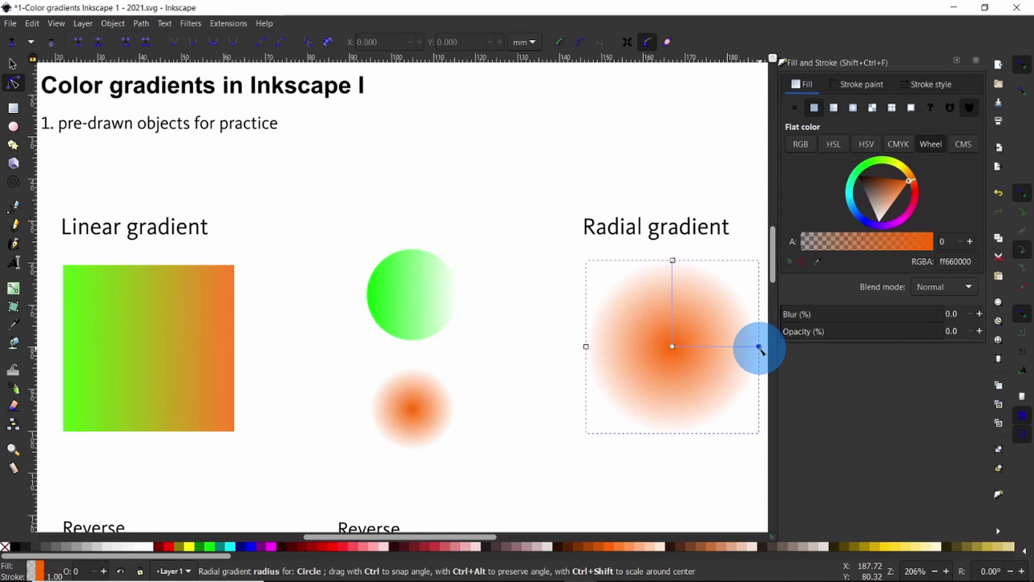
pyautogui.moveTo(760, 349)
pyautogui.mouseDown()
pyautogui.moveTo(711, 348)
pyautogui.moveTo(759, 348)
pyautogui.mouseUp()
pyautogui.moveTo(677, 263)
pyautogui.mouseDown()
pyautogui.moveTo(671, 293)
pyautogui.moveTo(673, 260)
pyautogui.mouseUp()
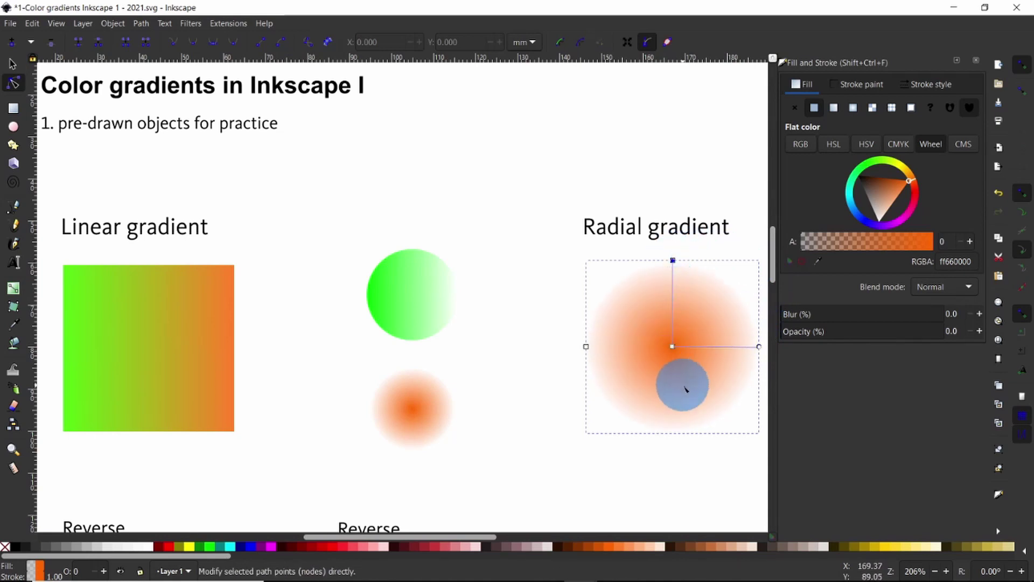
pyautogui.moveTo(773, 261); pyautogui.dragTo(777, 305)
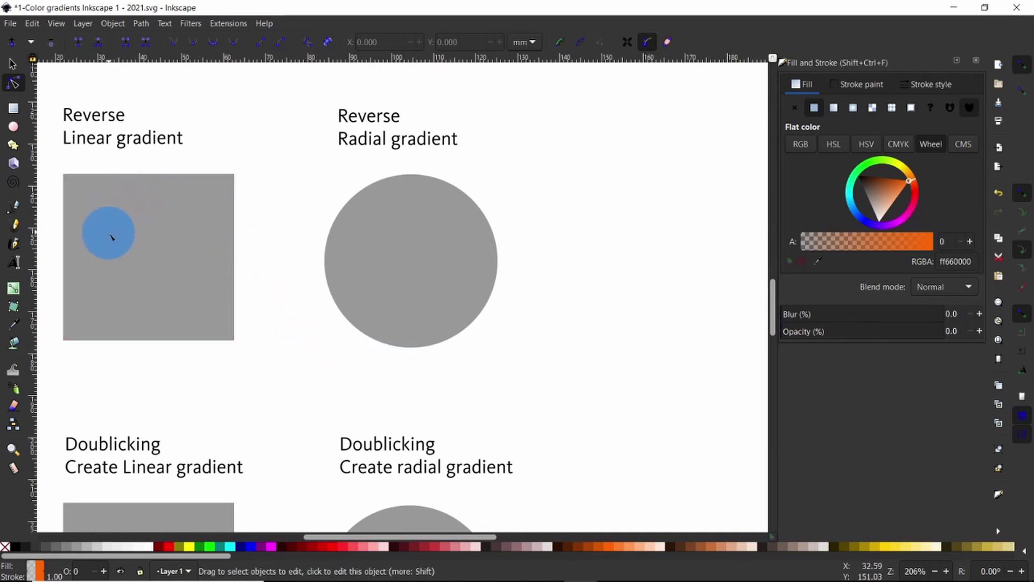
# - Fill the Reverse Linear square green and make it a linear gradient
pyautogui.click(130, 259)
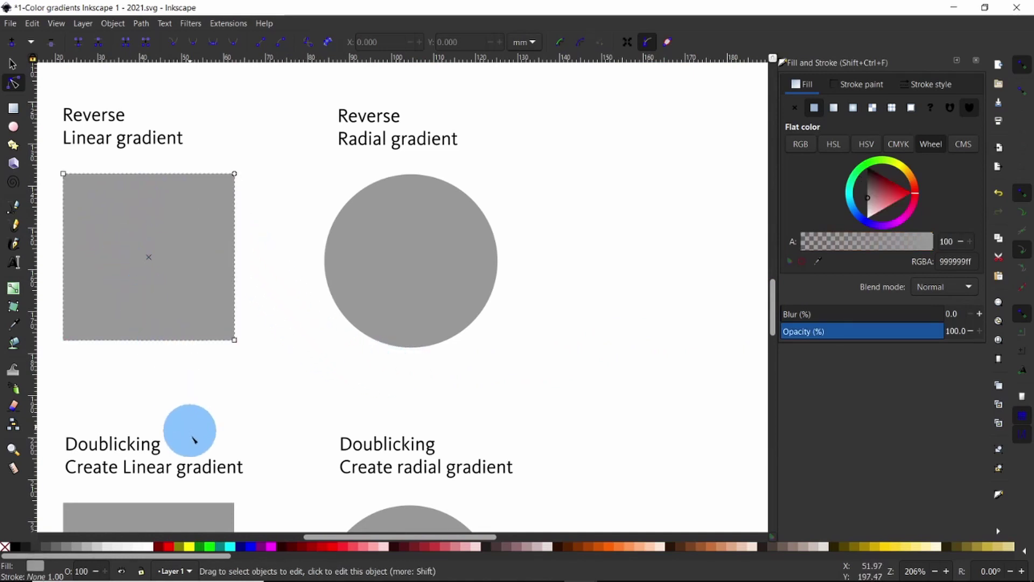
pyautogui.click(209, 546)
pyautogui.press('s')
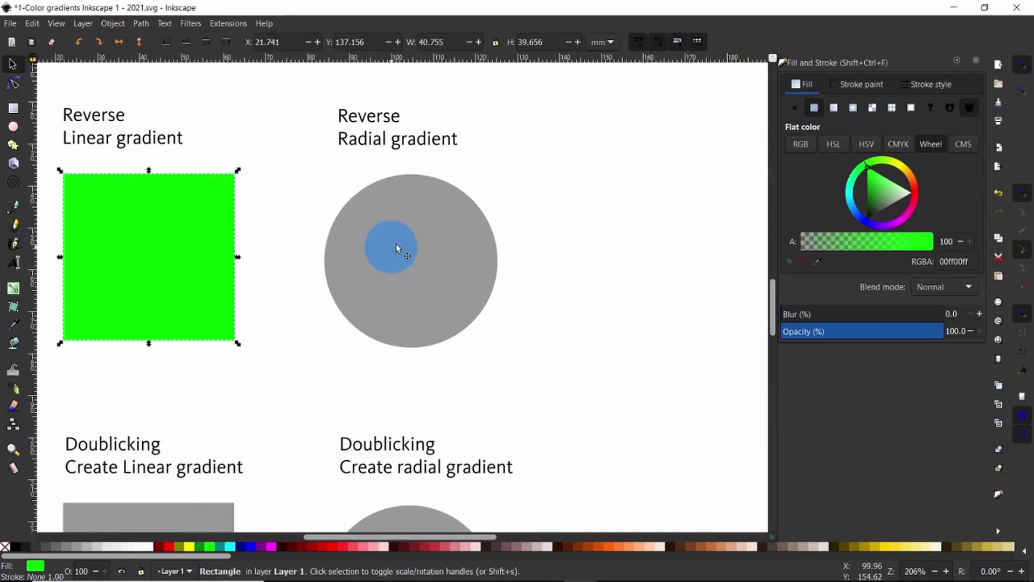
pyautogui.click(833, 107)
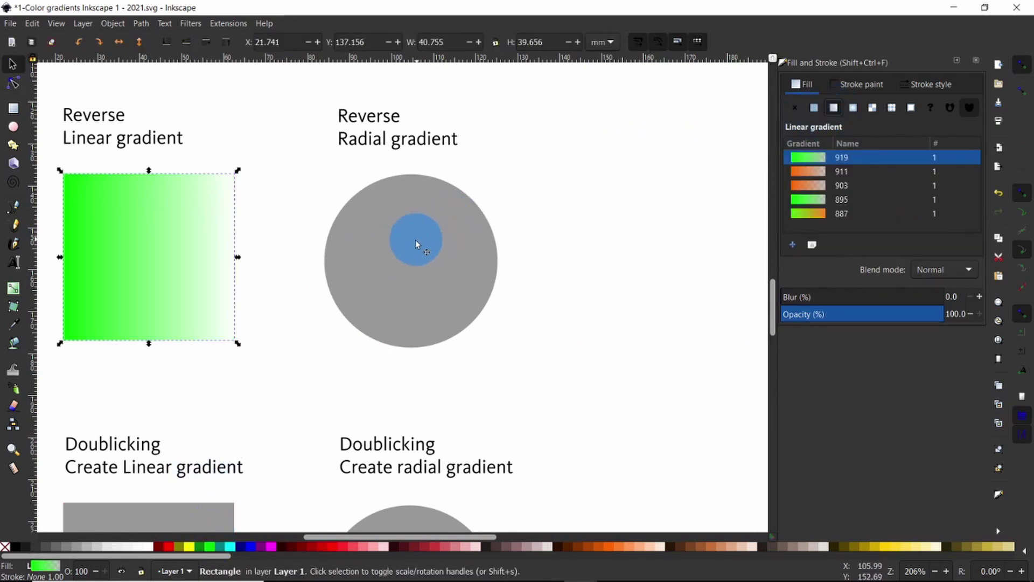
# - Fill the Reverse Radial circle orange and make it a radial gradient
pyautogui.click(415, 240)
pyautogui.click(611, 545)
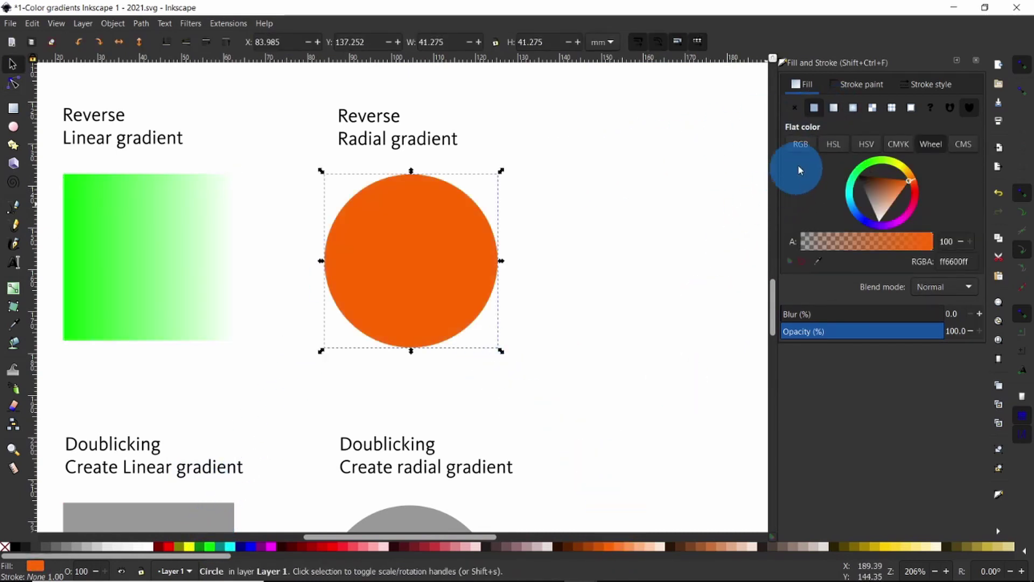
pyautogui.click(853, 107)
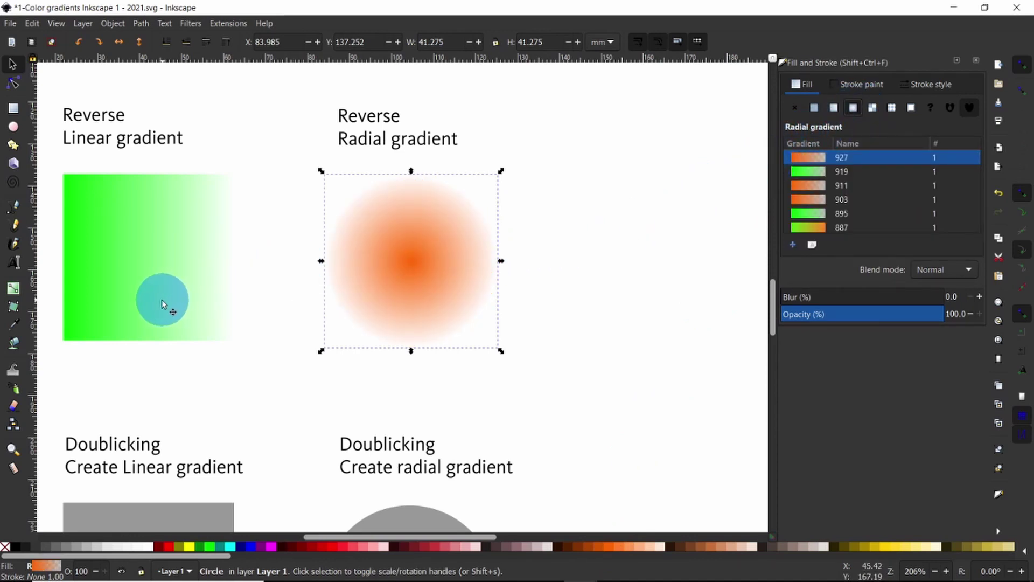
pyautogui.click(14, 290)
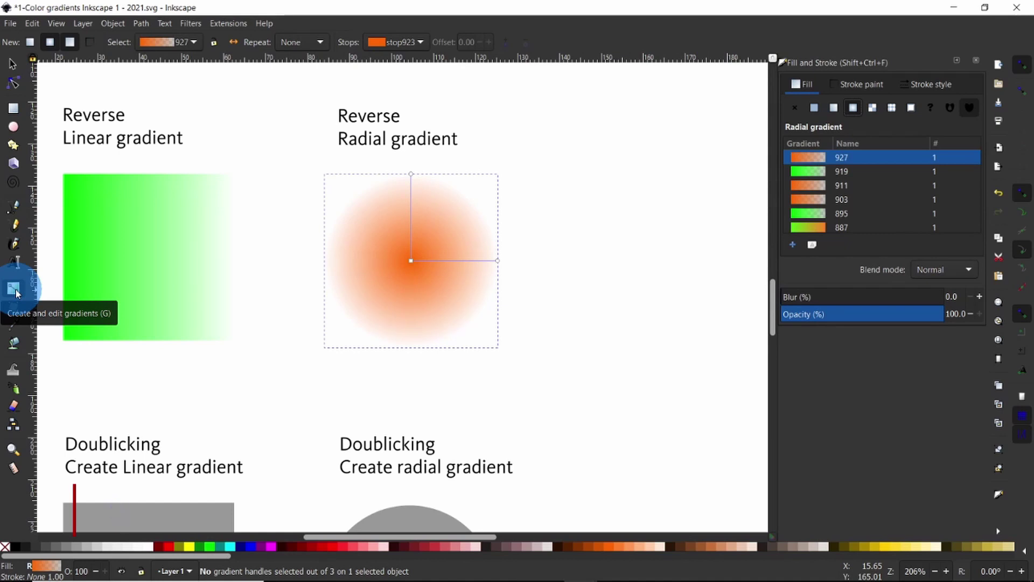
# - Reverse the Reverse Linear square's gradient with Shift+R so it fades transparent to green
pyautogui.click(131, 263)
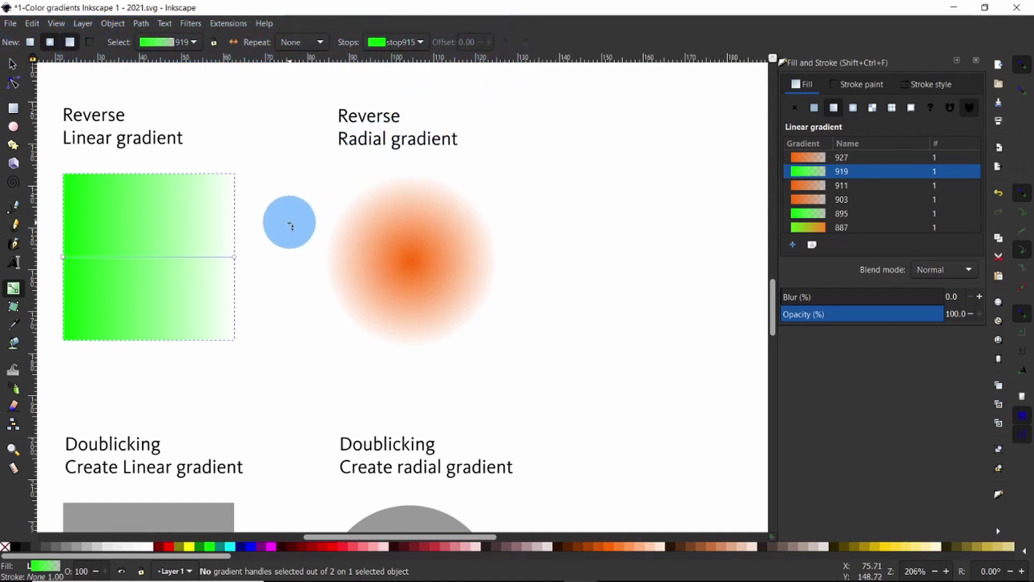
pyautogui.click(234, 257)
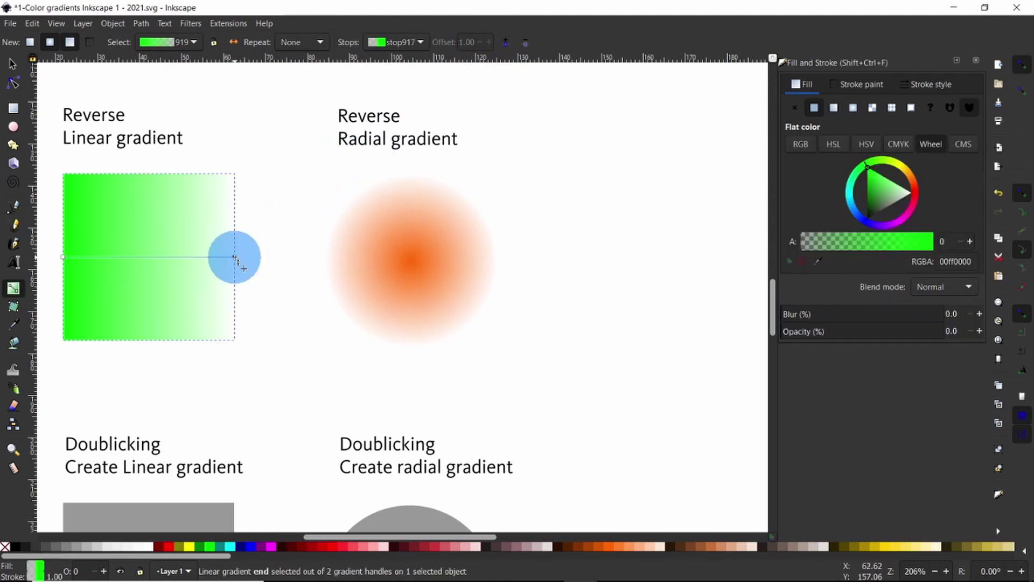
pyautogui.hotkey('shift', 'r')
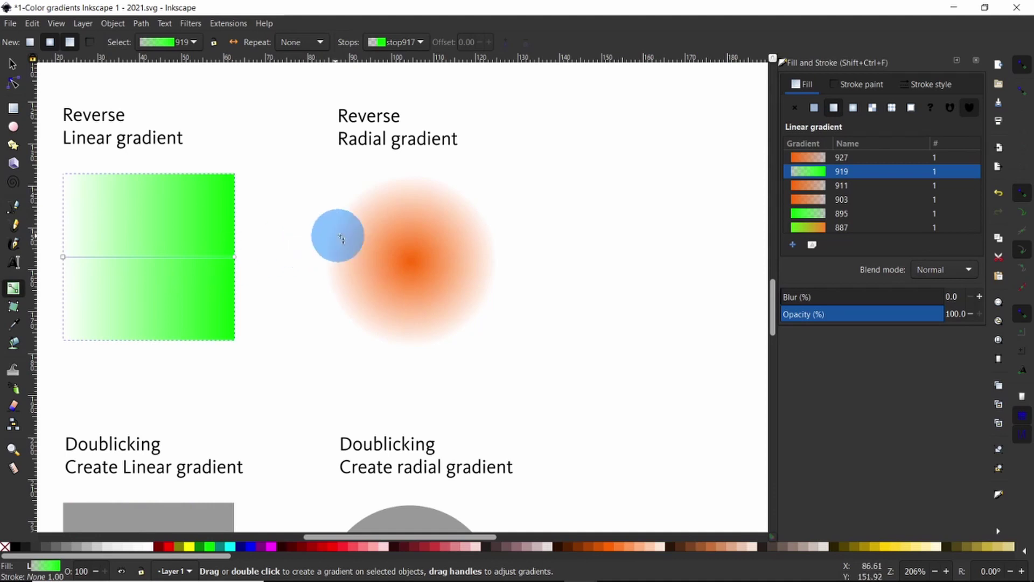
pyautogui.click(417, 263)
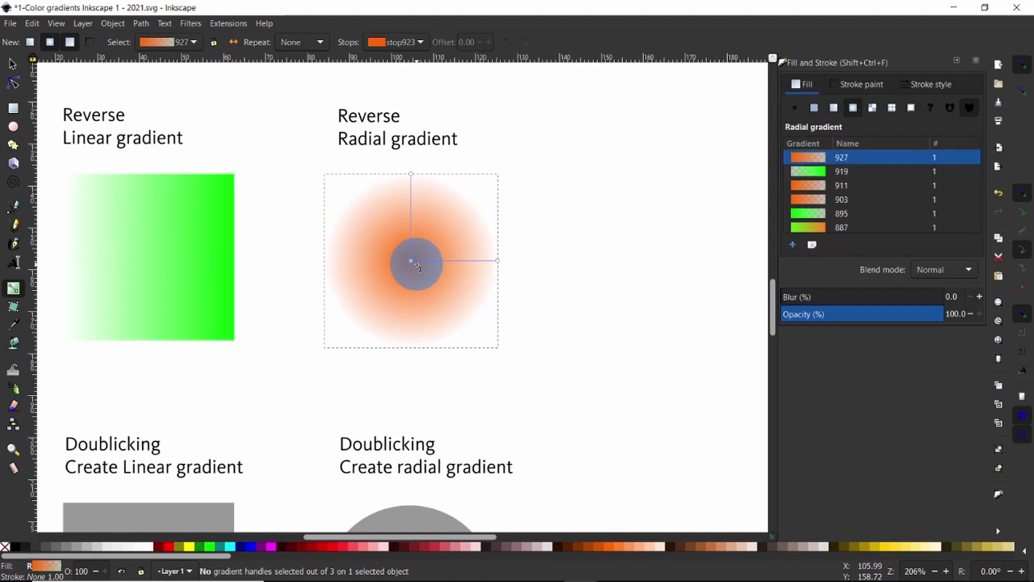
# - Reverse the Reverse Radial circle's gradient with Shift+R, making its rim solid orange
pyautogui.click(412, 174)
pyautogui.click(497, 261)
pyautogui.hotkey('shift', 'r')
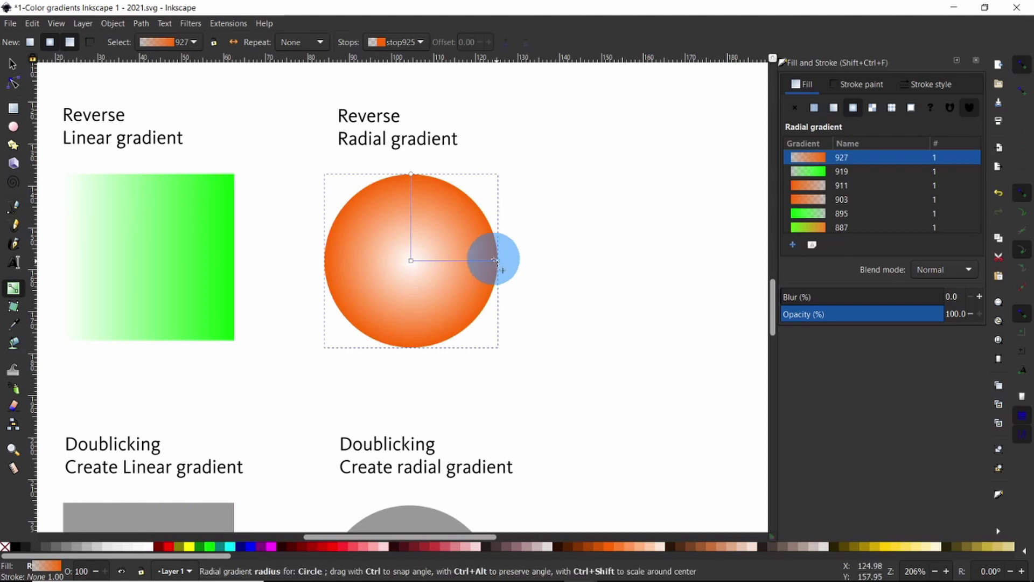
# - Shift the radial gradient's centre toward the circle's upper left, then deselect
pyautogui.click(411, 261)
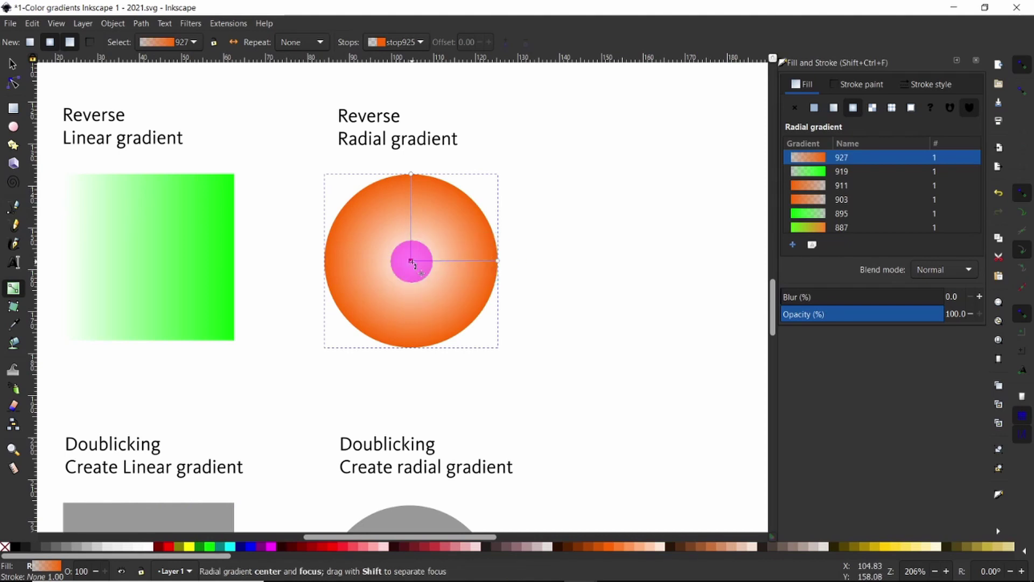
pyautogui.moveTo(410, 261); pyautogui.dragTo(381, 214)
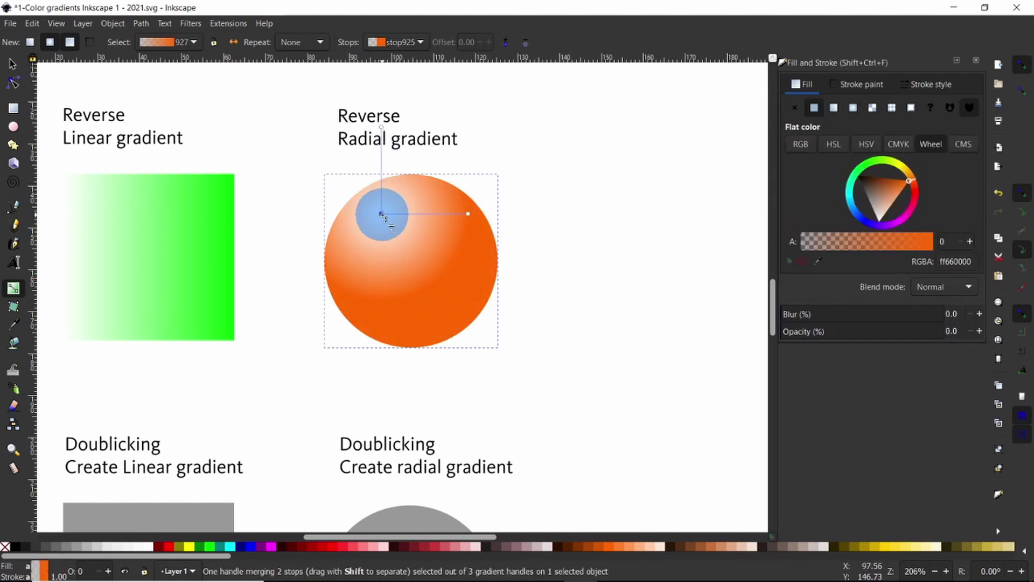
pyautogui.press('Escape')
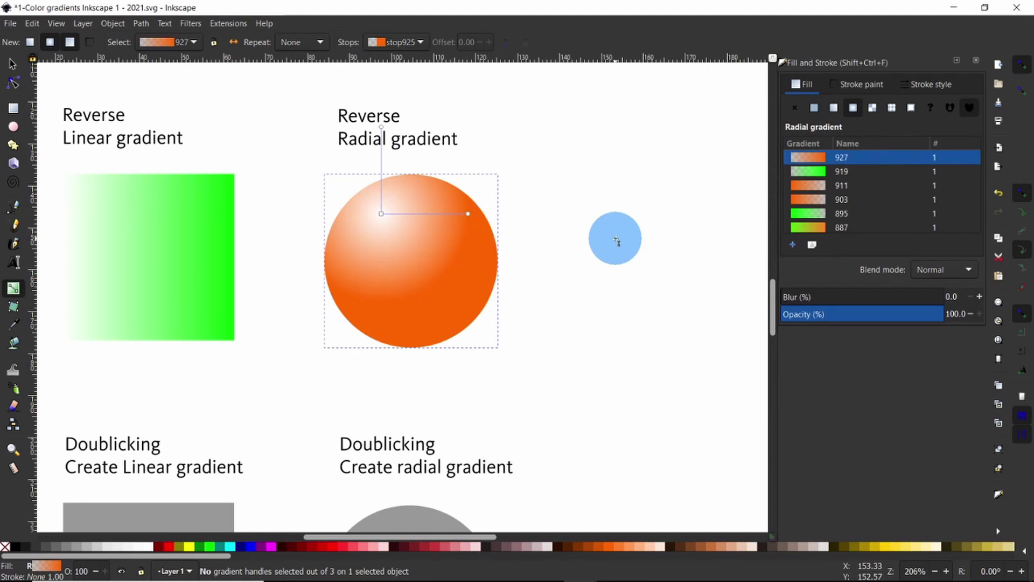
pyautogui.press('s')
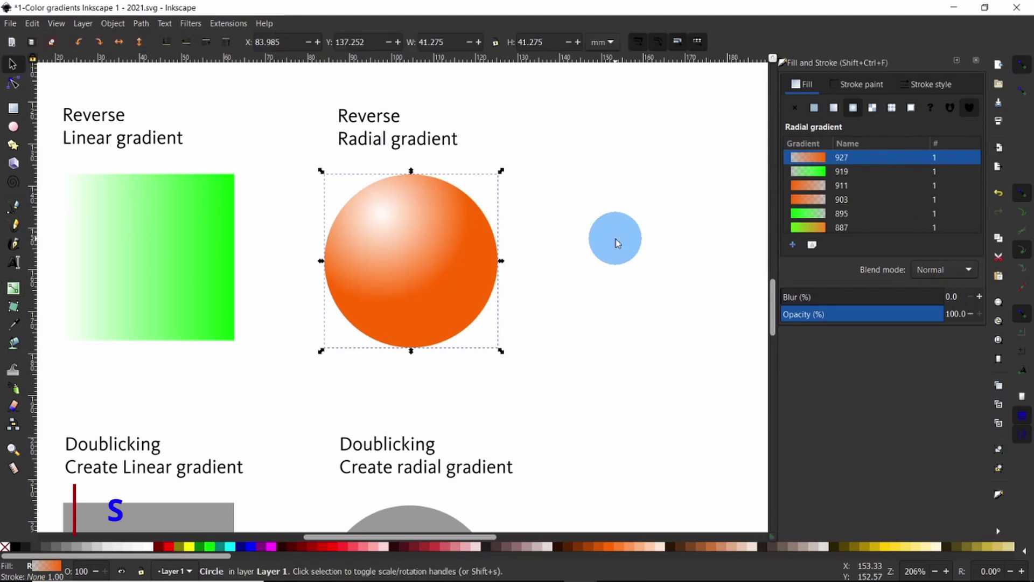
pyautogui.click(616, 238)
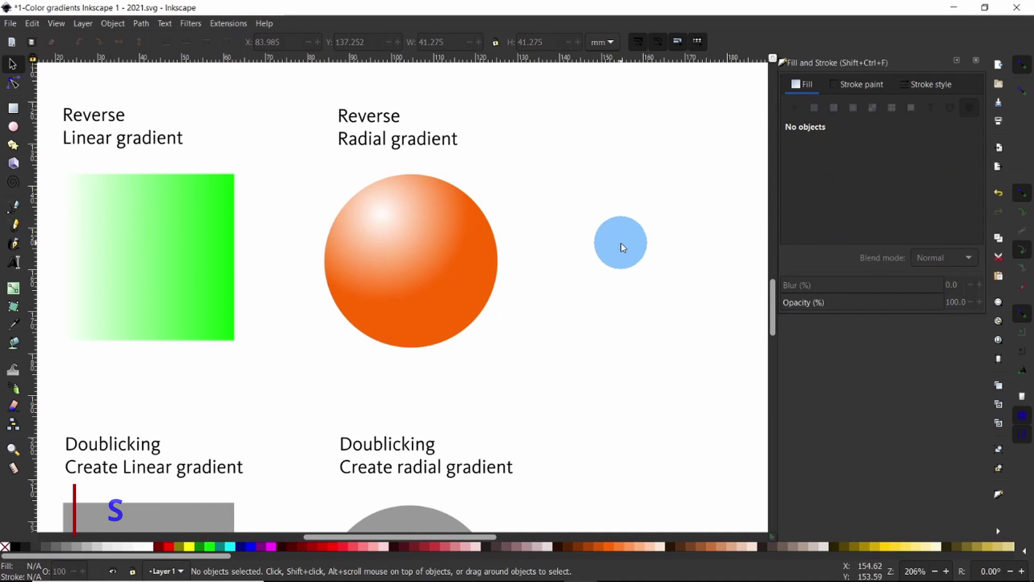
# - Scroll down to the Doublicking grey square and circle and pick the Gradient tool
pyautogui.moveTo(772, 291); pyautogui.dragTo(773, 322)
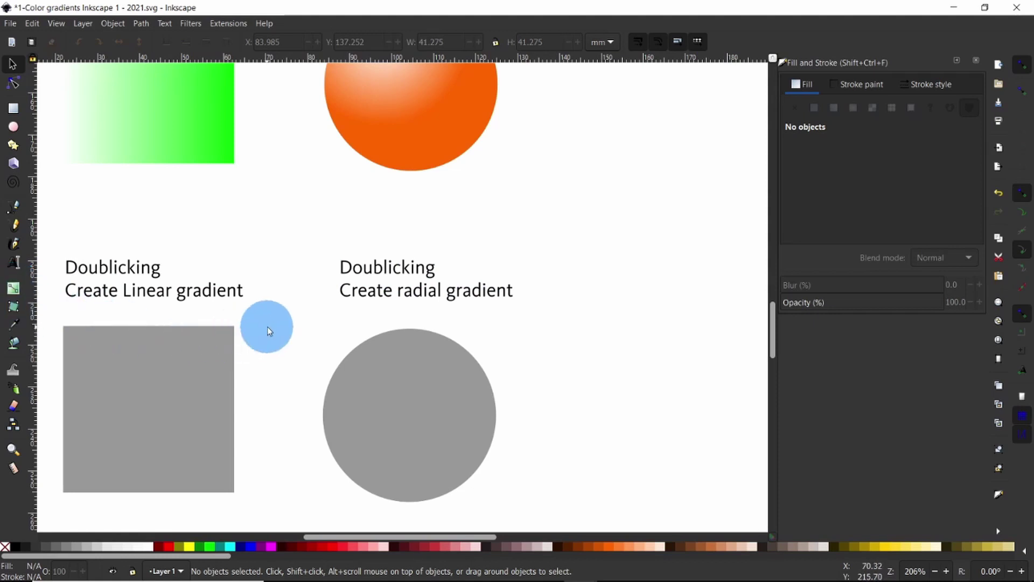
pyautogui.click(13, 289)
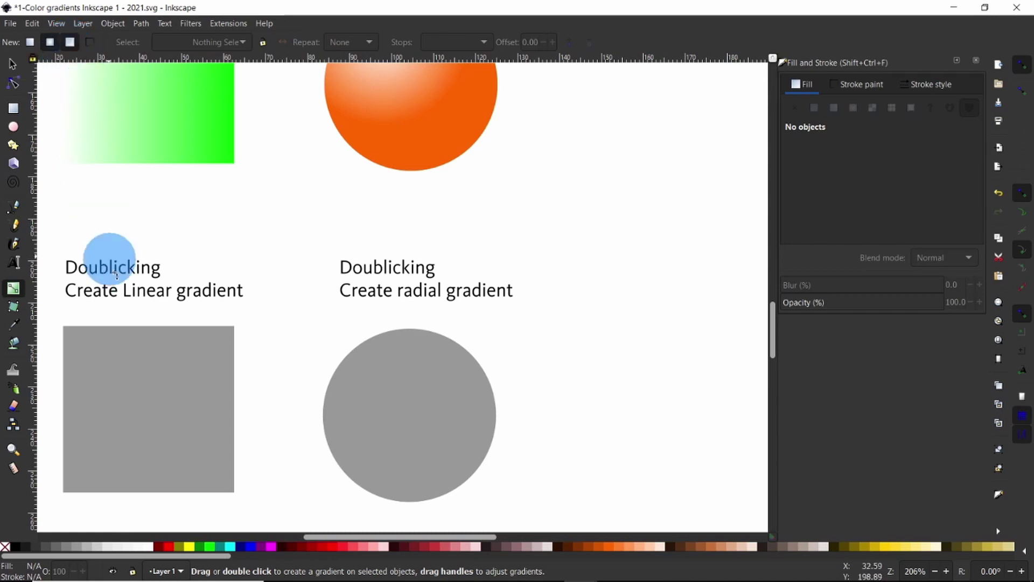
# - Fill the Doublicking square teal and the Doublicking circle orange
pyautogui.click(146, 407)
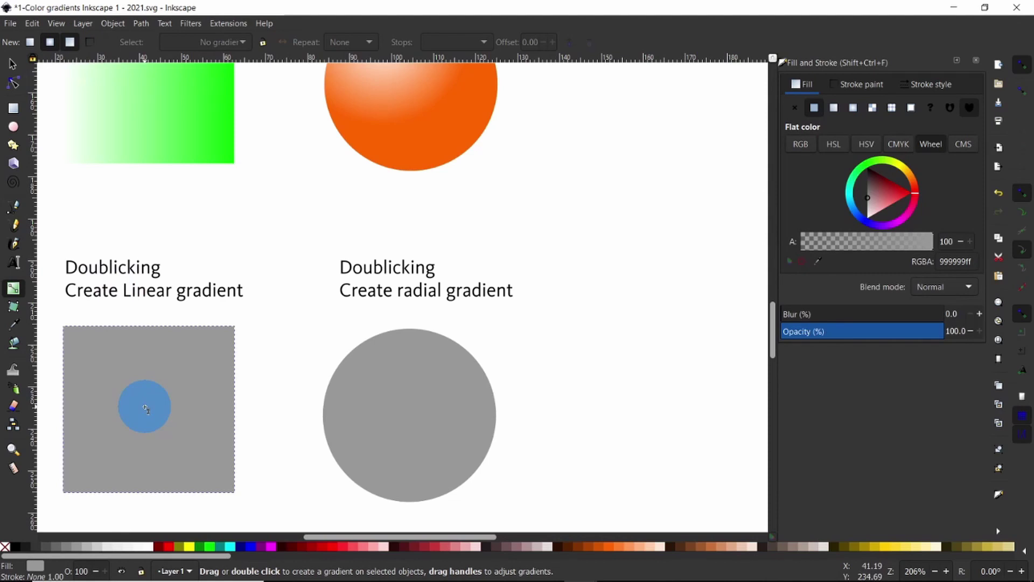
pyautogui.click(213, 546)
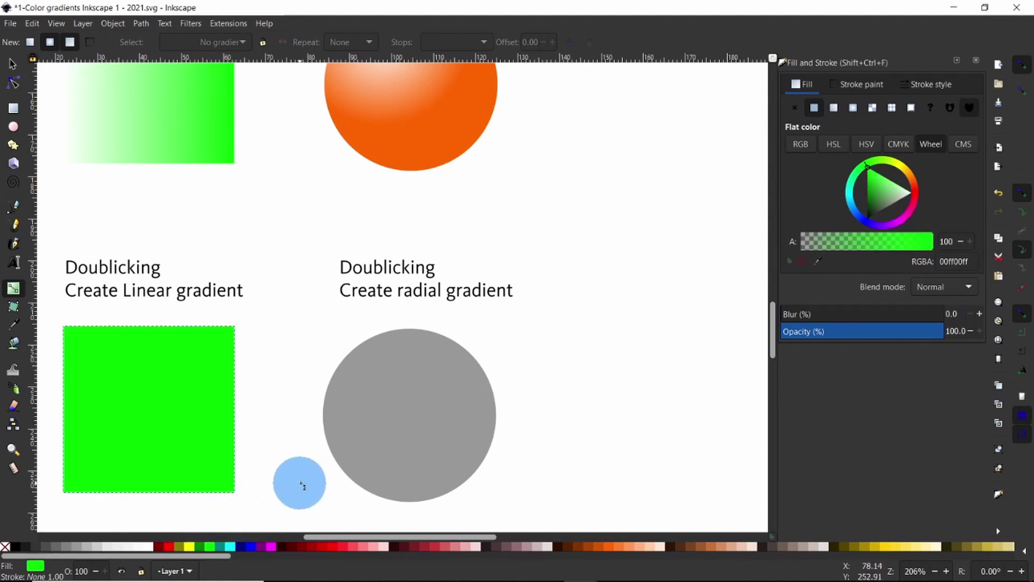
pyautogui.click(219, 546)
pyautogui.click(422, 429)
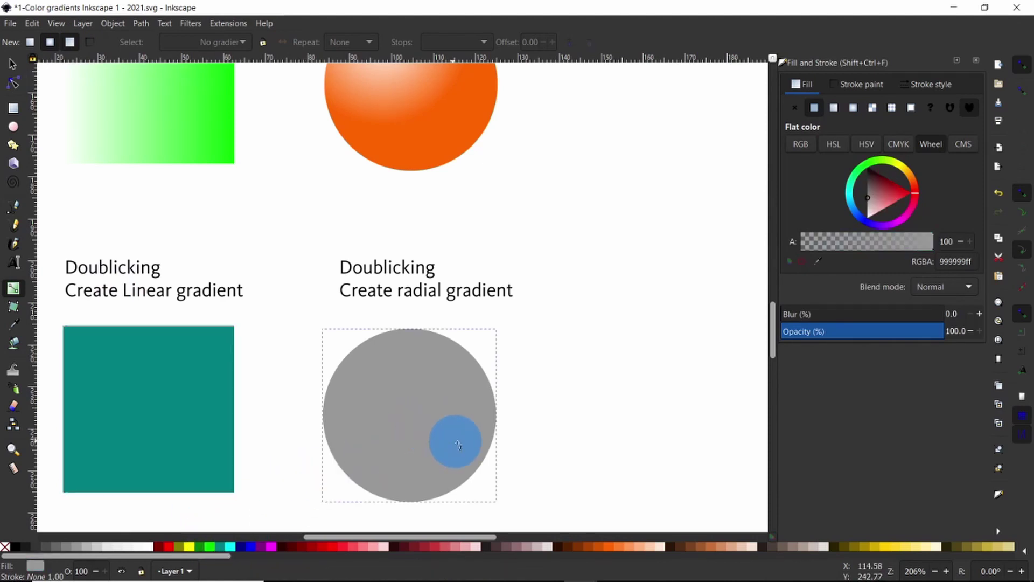
pyautogui.click(605, 547)
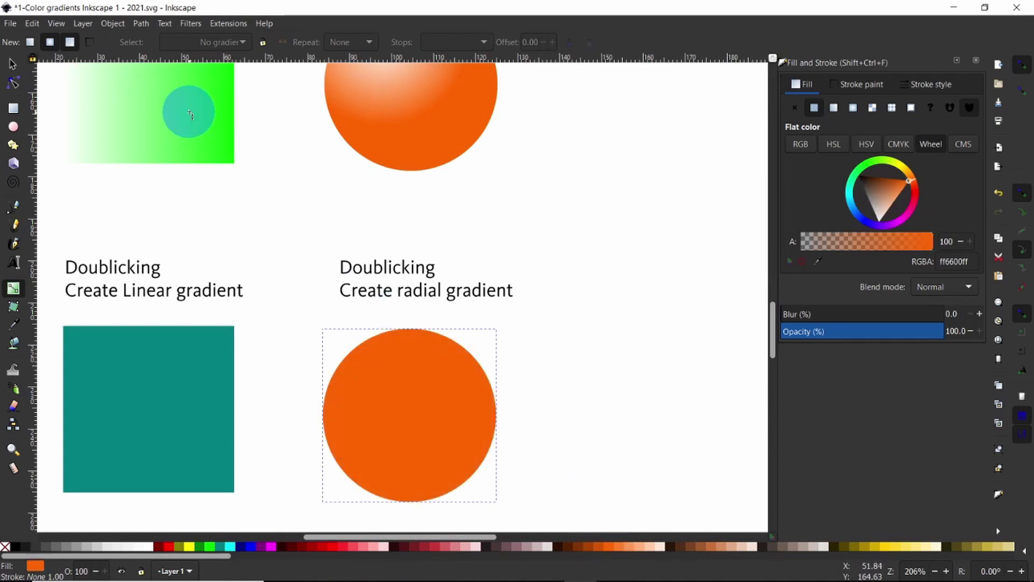
# - Double-click to add a linear gradient to the teal square and a radial gradient to the circle
pyautogui.click(29, 43)
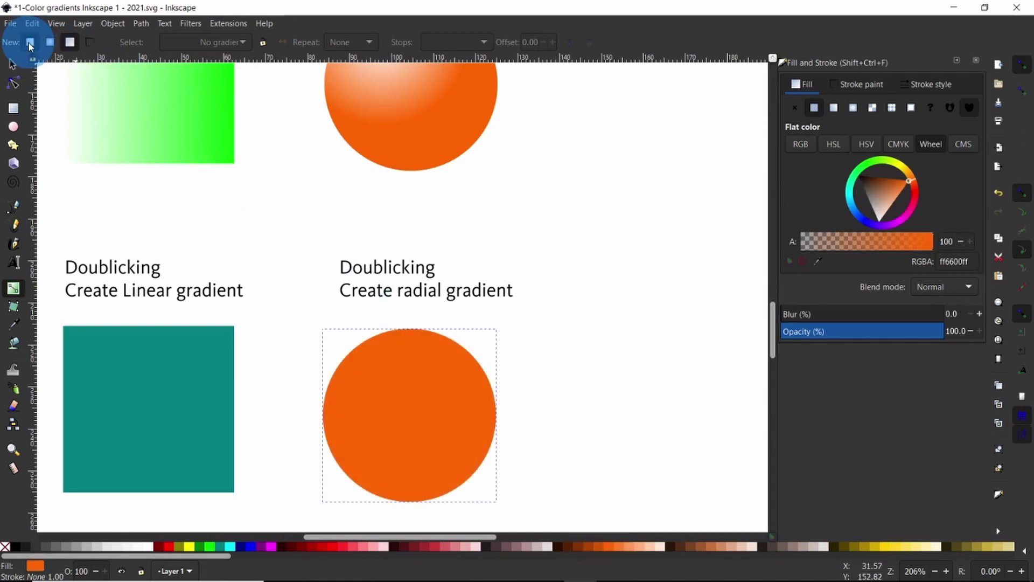
pyautogui.doubleClick(143, 411)
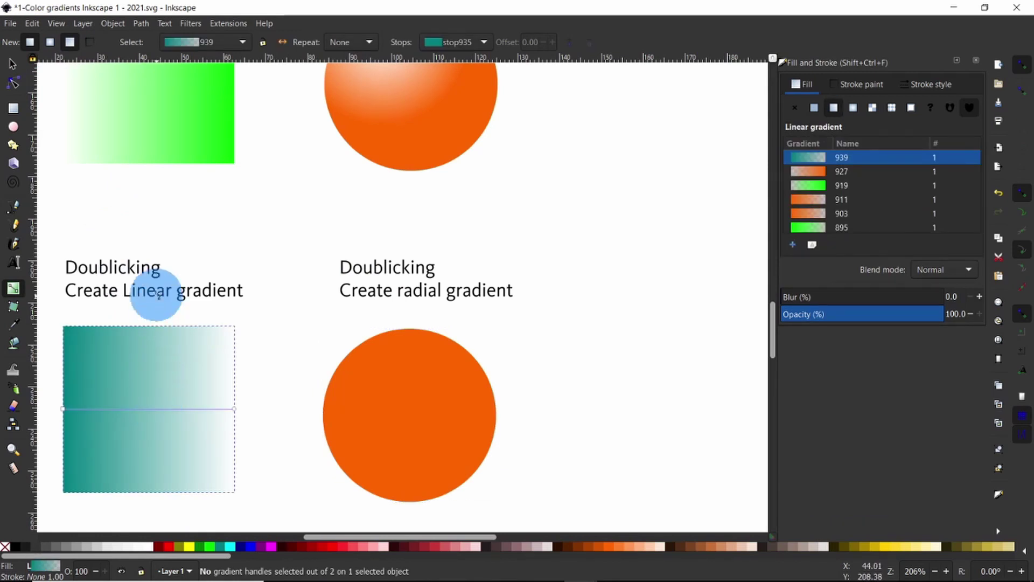
pyautogui.click(51, 42)
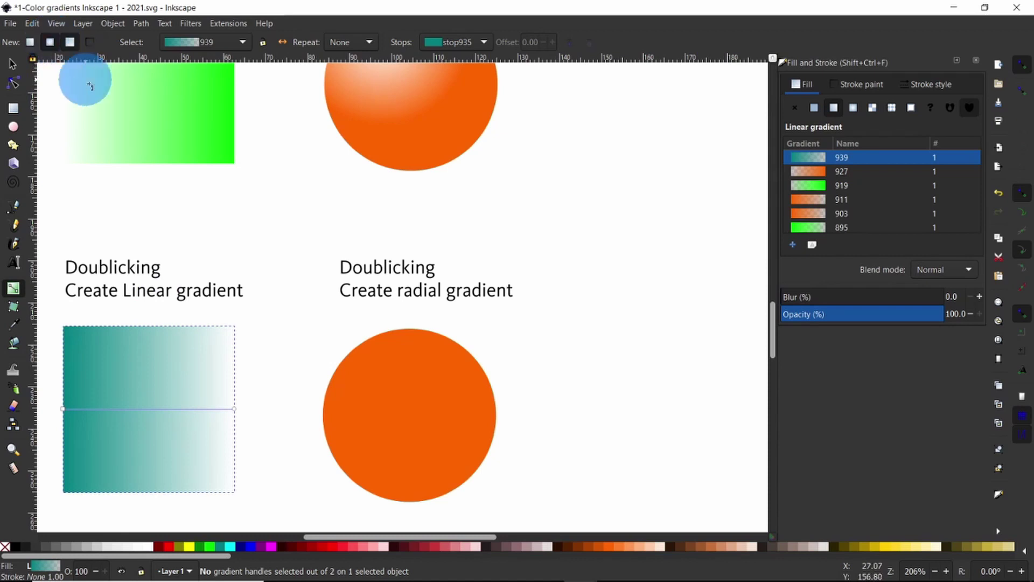
pyautogui.doubleClick(419, 425)
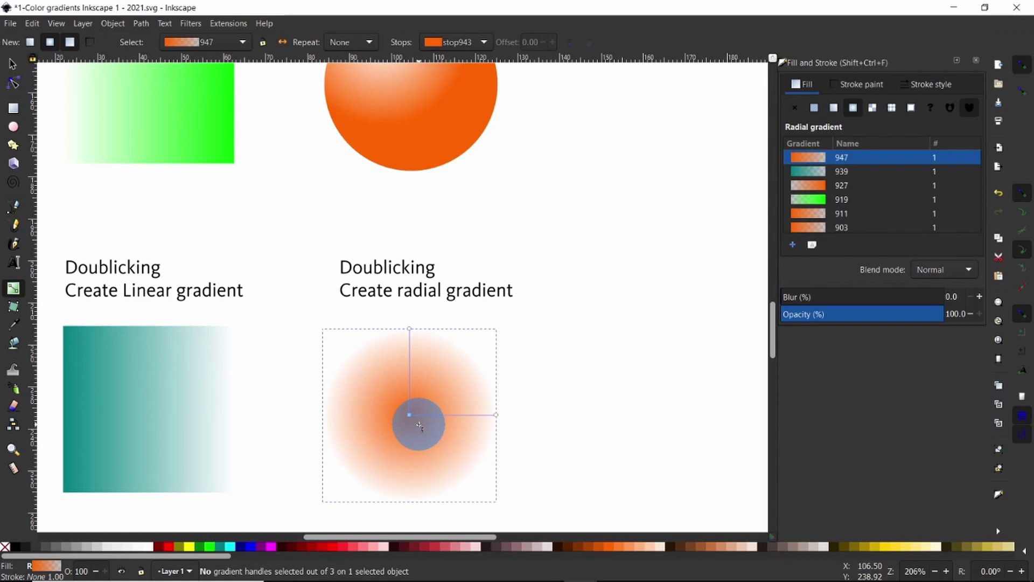
pyautogui.click(185, 412)
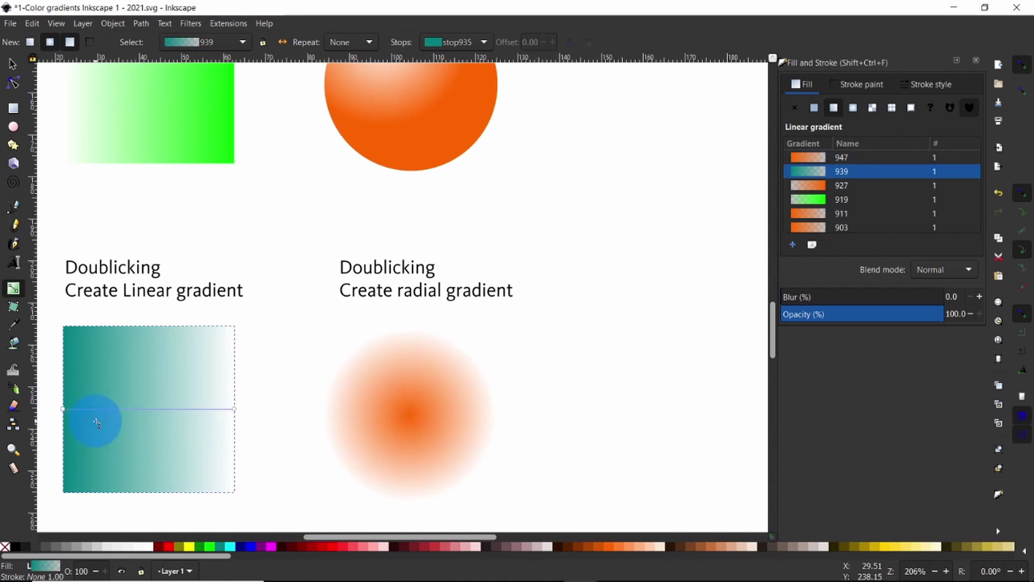
pyautogui.click(369, 426)
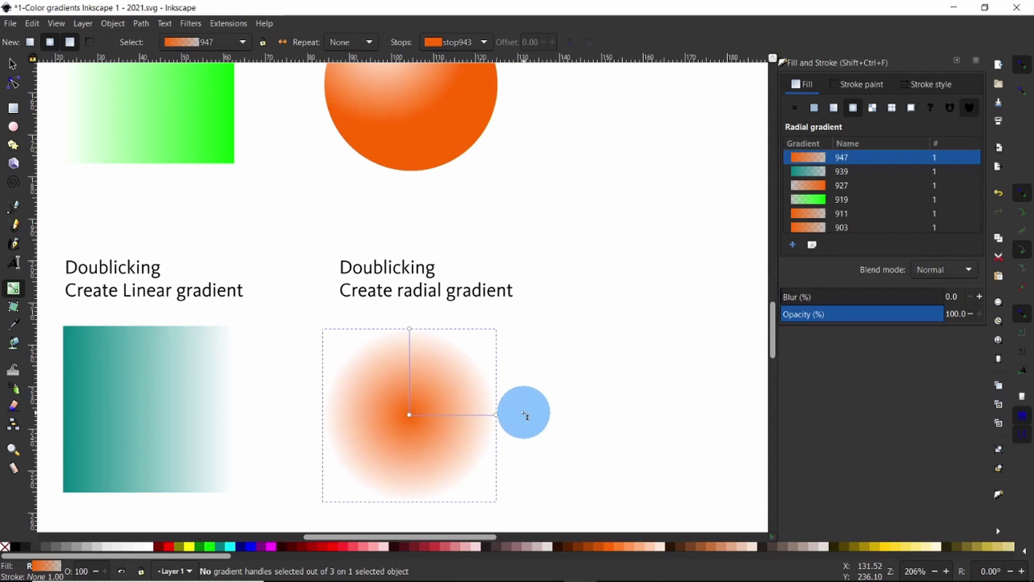
pyautogui.click(528, 415)
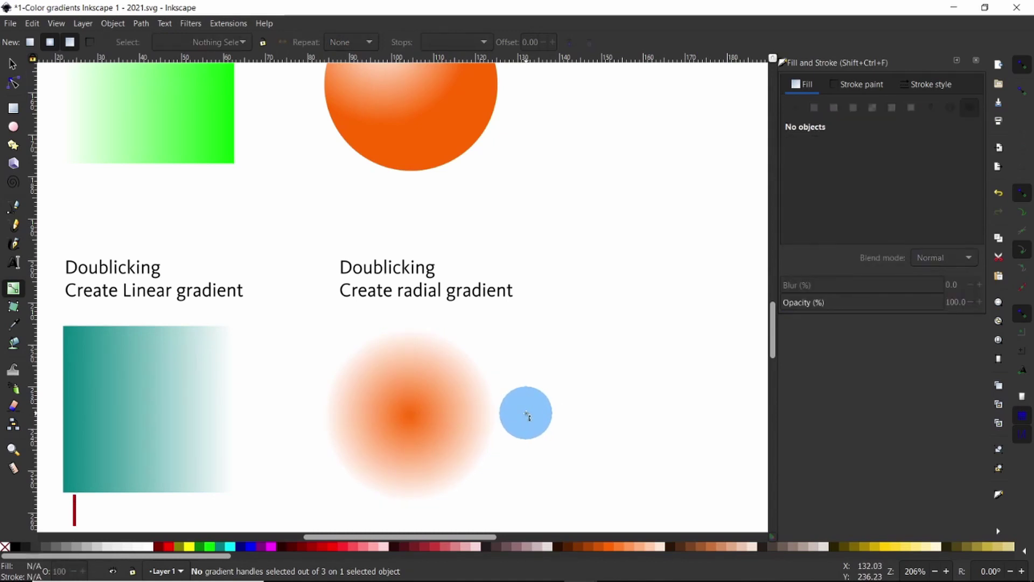
# - In the 2-Color gradients document, switch to the selector (S), then the Gradient tool (G)
pyautogui.press('s')
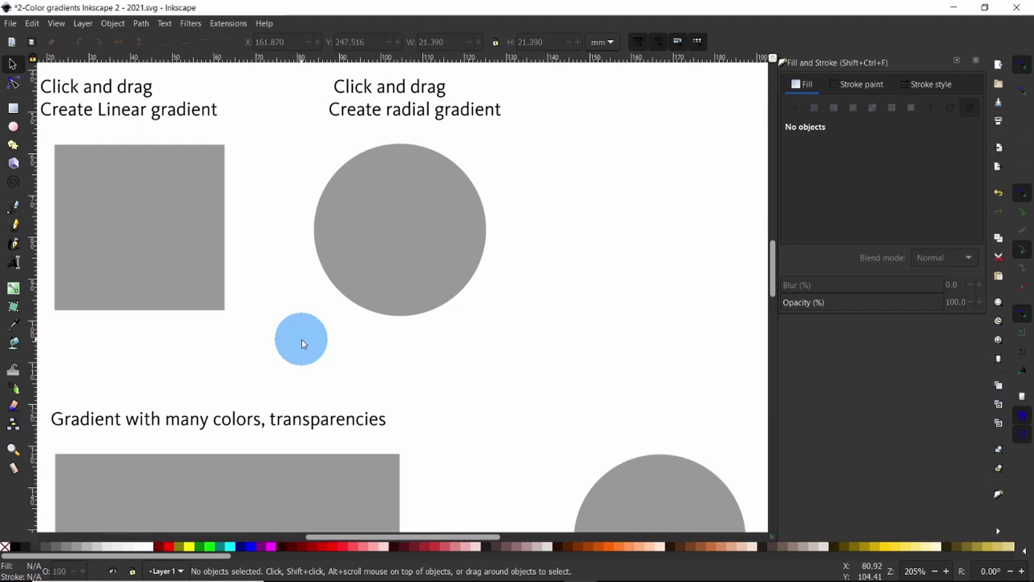
pyautogui.press('g')
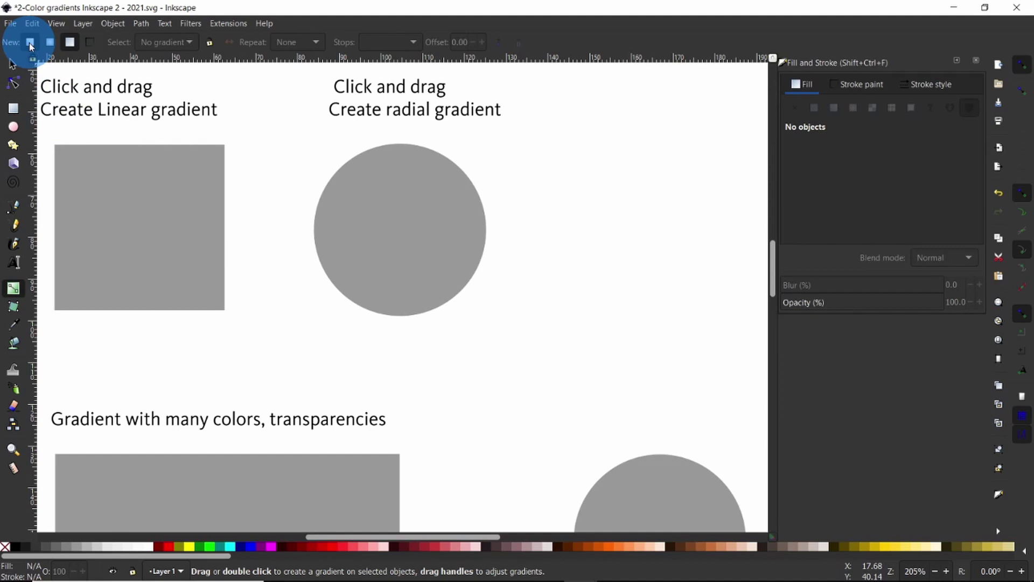
# - Fill the grey square lime and drag a linear gradient fading it to transparent rightward
pyautogui.click(148, 236)
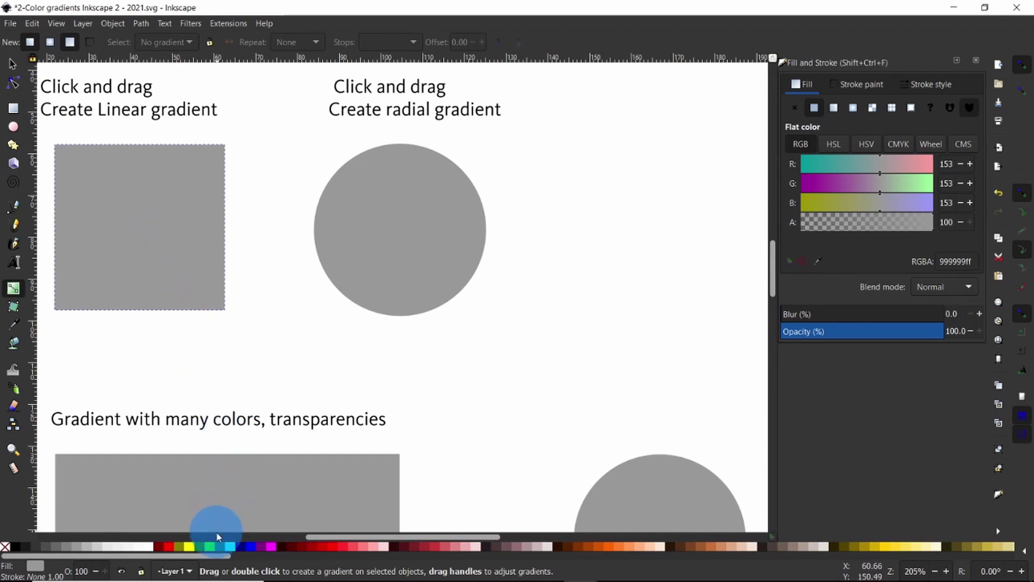
pyautogui.click(211, 547)
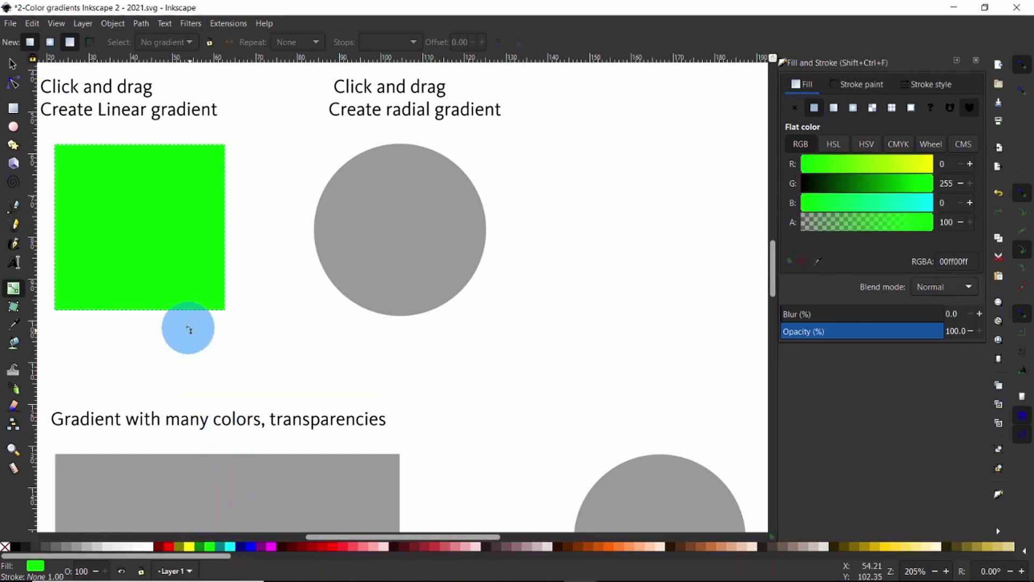
pyautogui.moveTo(70, 229); pyautogui.dragTo(185, 231)
pyautogui.press('Escape')
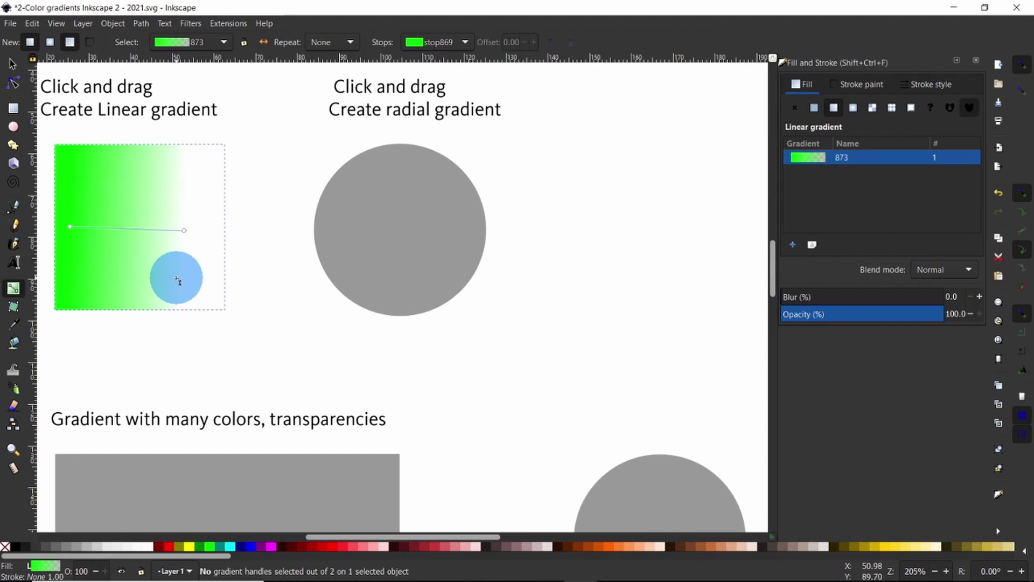
pyautogui.click(50, 42)
# - Fill the grey circle orange #FF6600 and drag a radial gradient outward from its centre
pyautogui.click(408, 237)
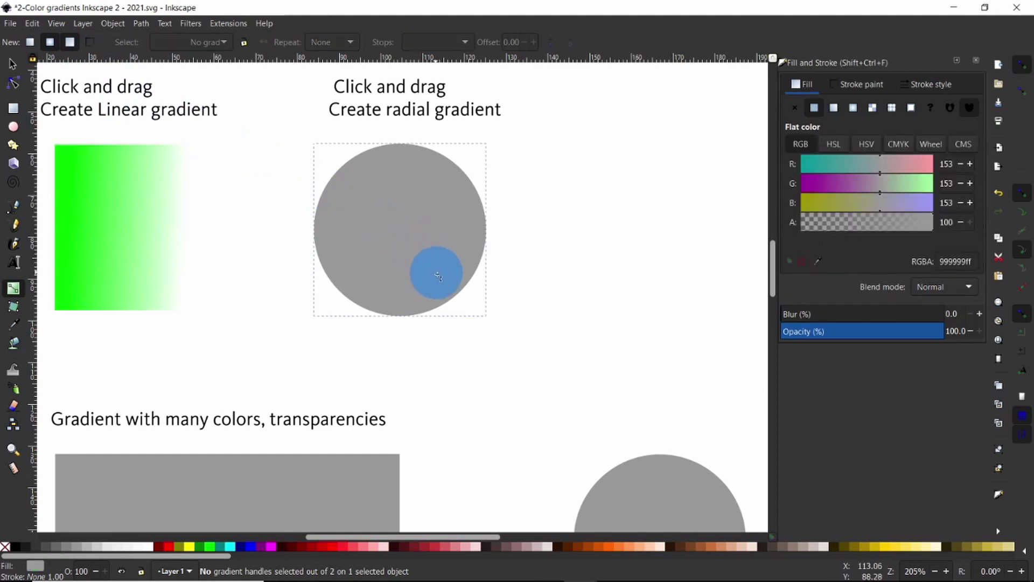
pyautogui.click(610, 549)
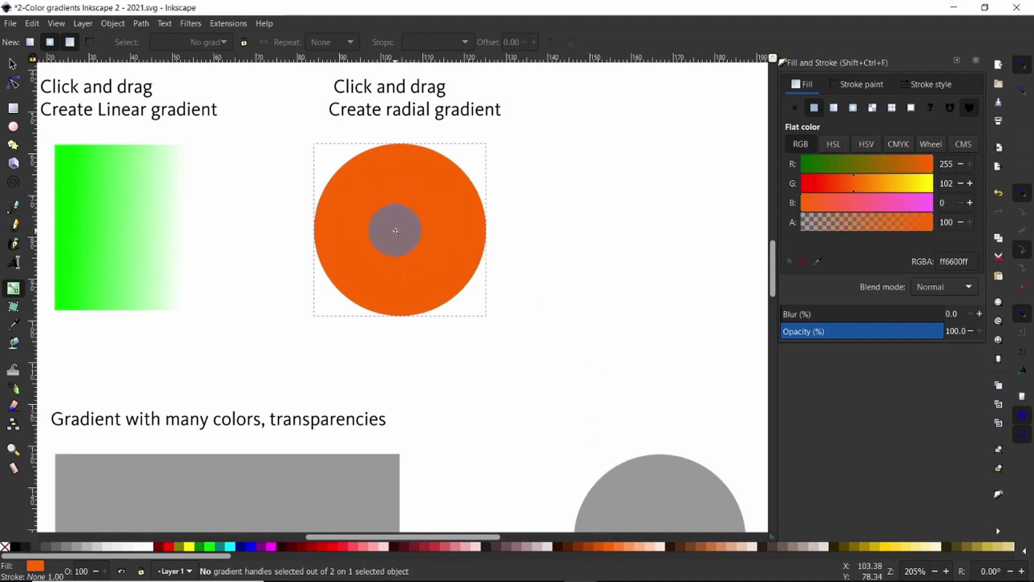
pyautogui.click(402, 231)
pyautogui.moveTo(403, 232); pyautogui.dragTo(505, 234)
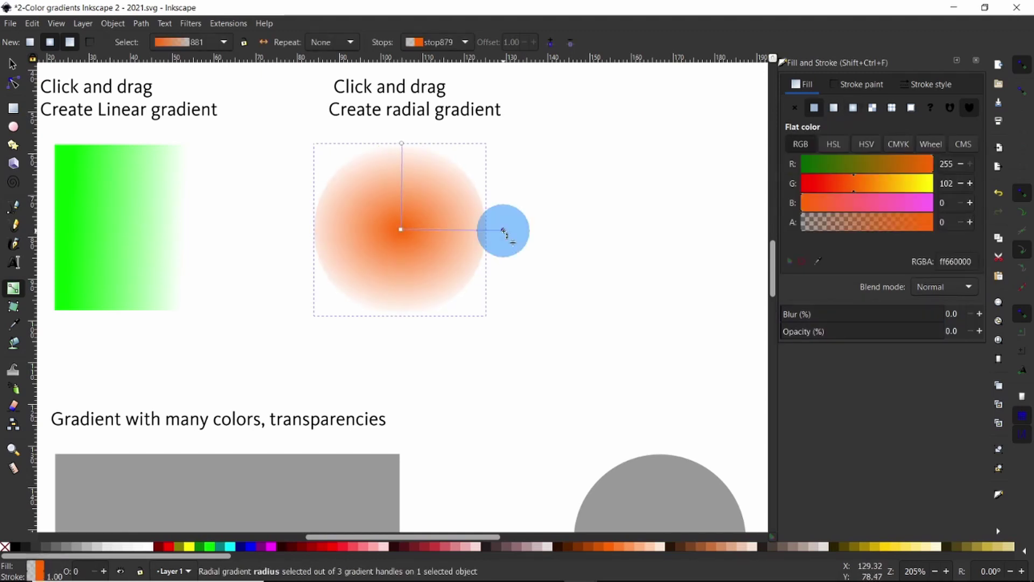
pyautogui.click(578, 238)
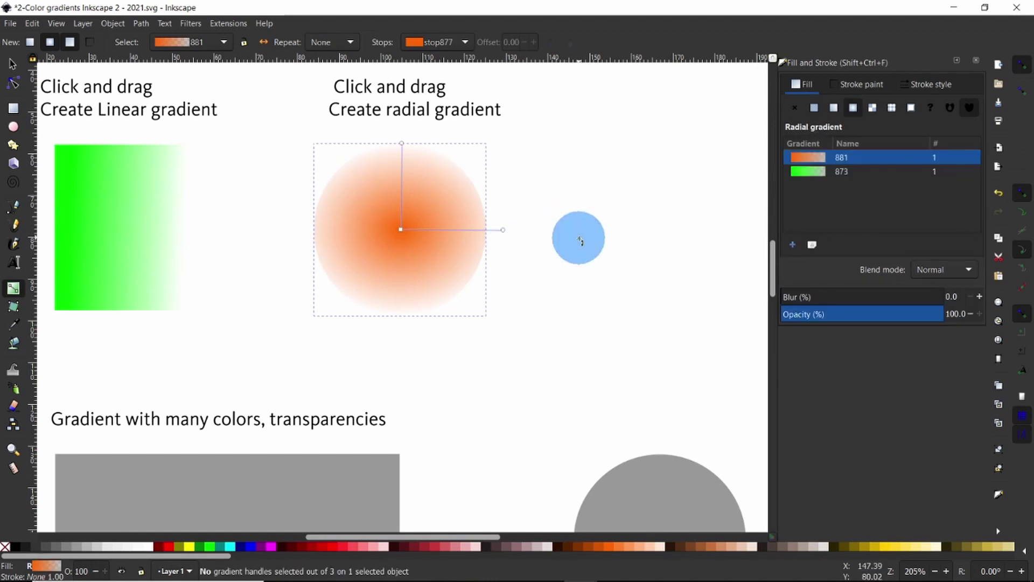
pyautogui.press('s')
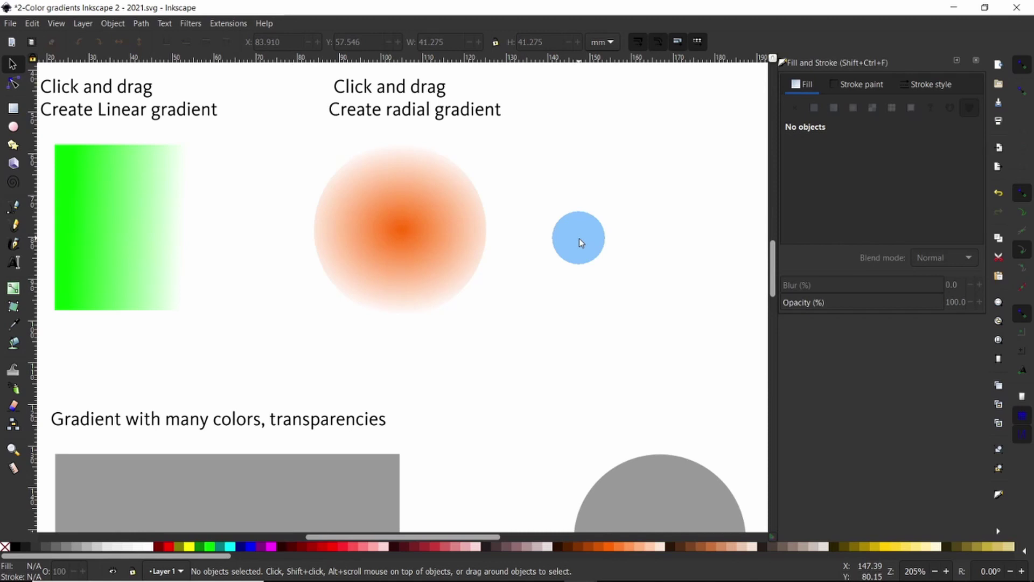
pyautogui.moveTo(772, 252); pyautogui.dragTo(781, 282)
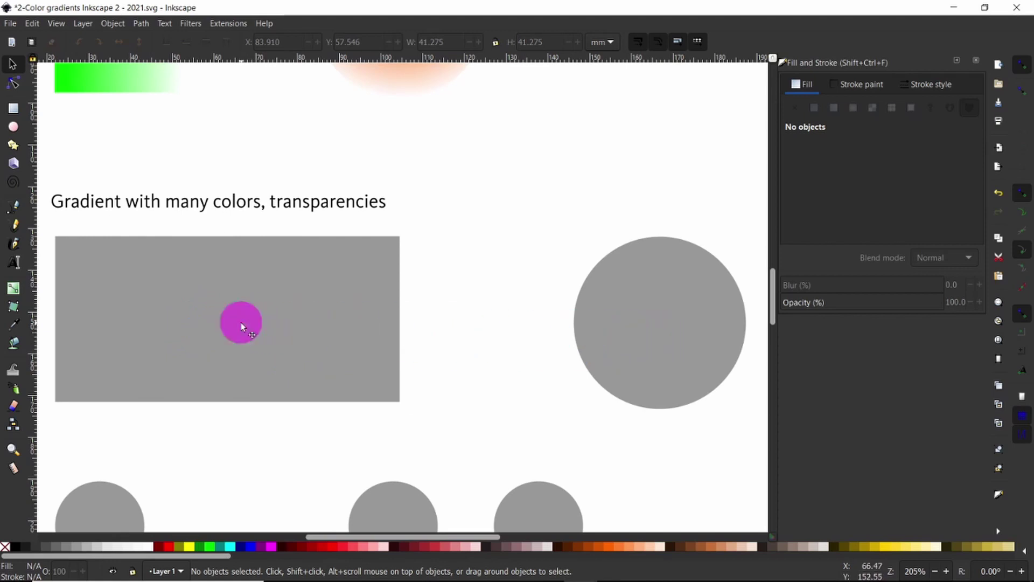
# - Give the wide rectangle a linear gradient and the large circle a radial gradient
pyautogui.click(241, 322)
pyautogui.press('g')
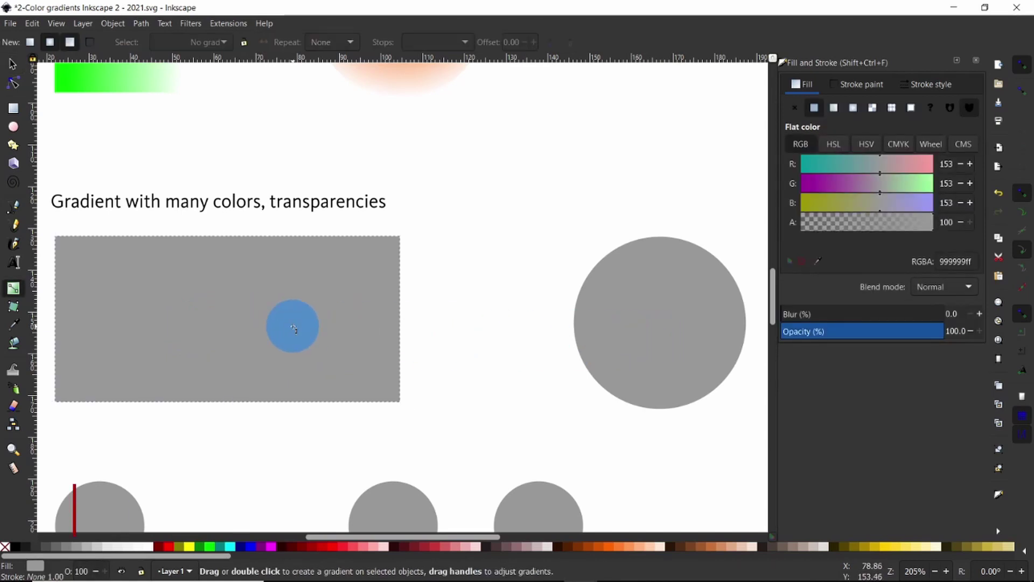
pyautogui.click(50, 43)
pyautogui.click(31, 42)
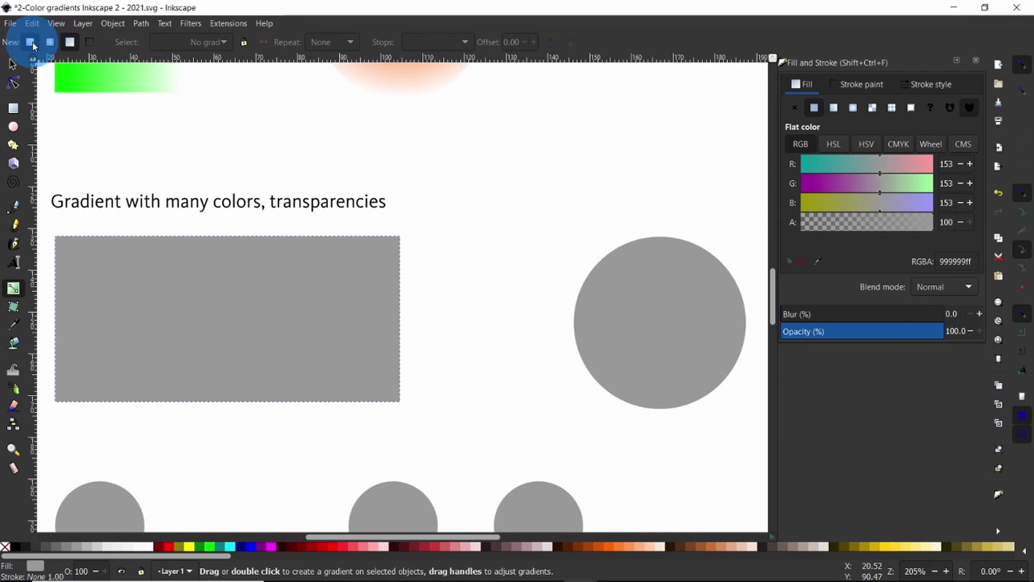
pyautogui.doubleClick(210, 319)
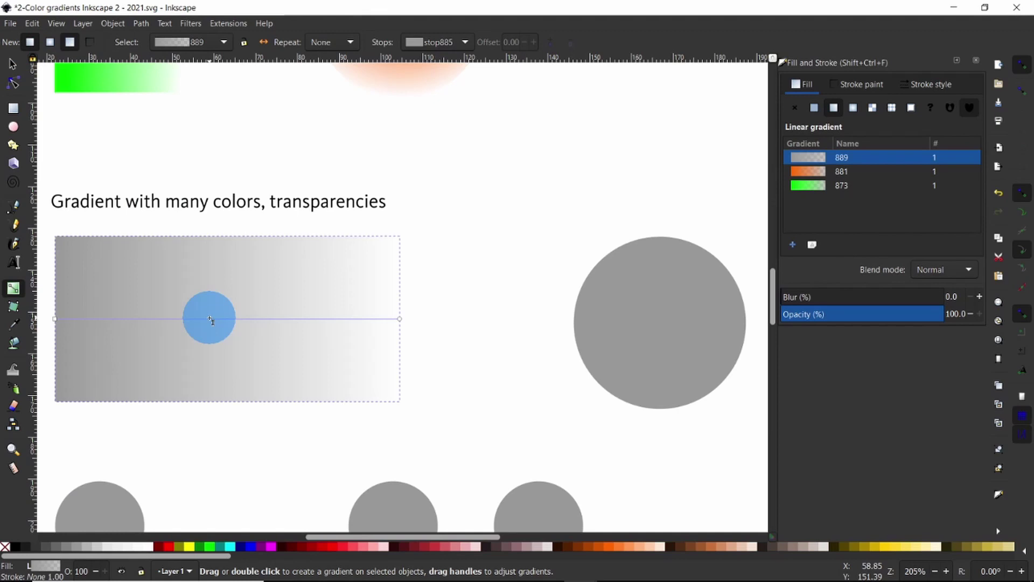
pyautogui.click(50, 43)
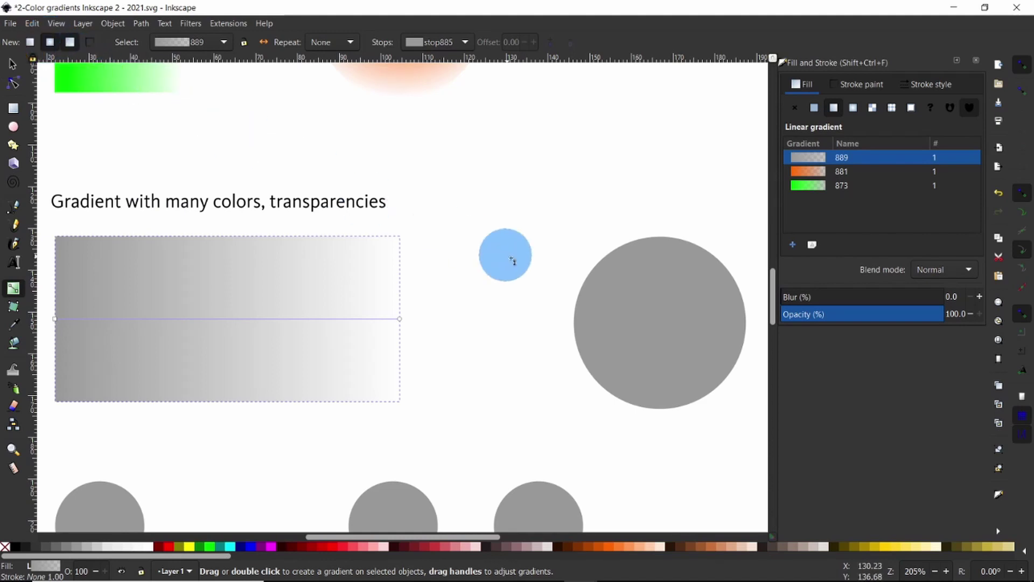
pyautogui.doubleClick(662, 334)
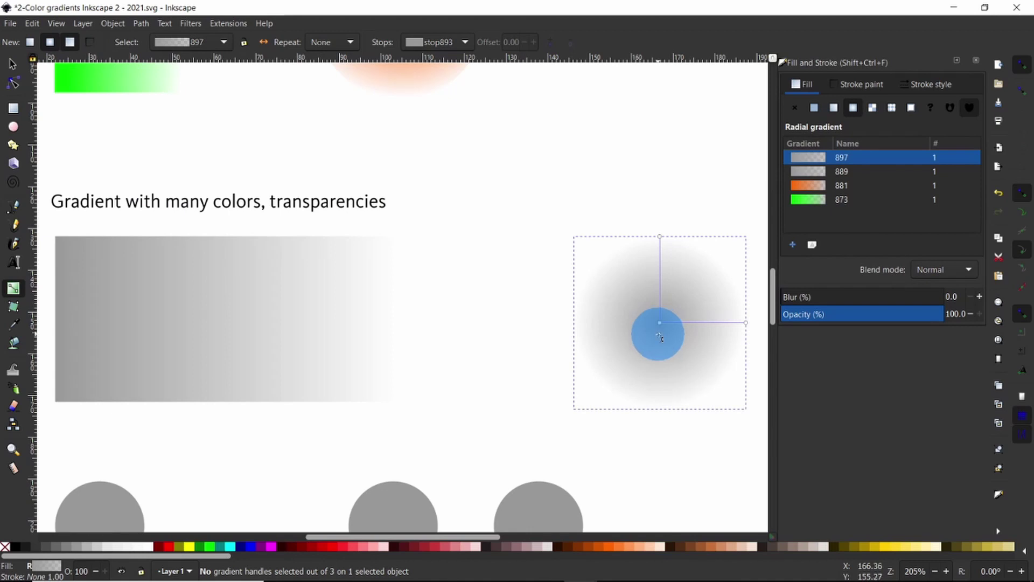
# - Select the rectangle's linear gradient 889 and its solid grey 999999 start stop
pyautogui.click(226, 321)
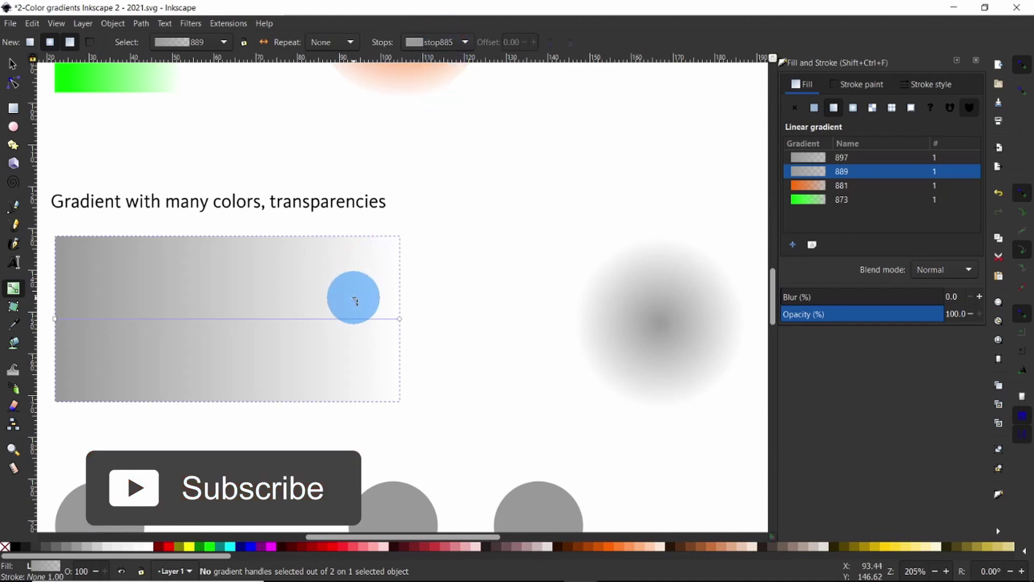
pyautogui.click(56, 320)
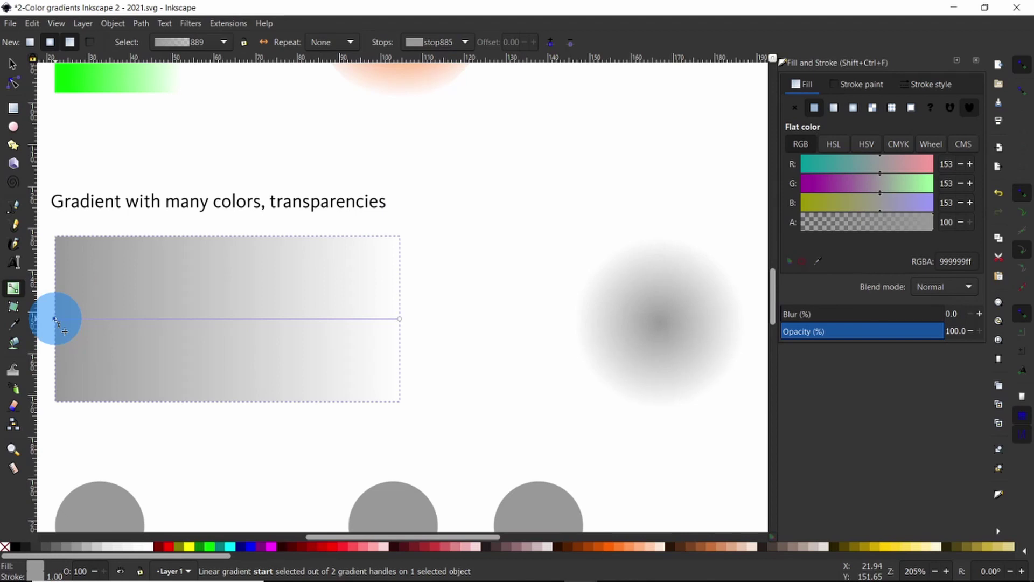
pyautogui.click(67, 337)
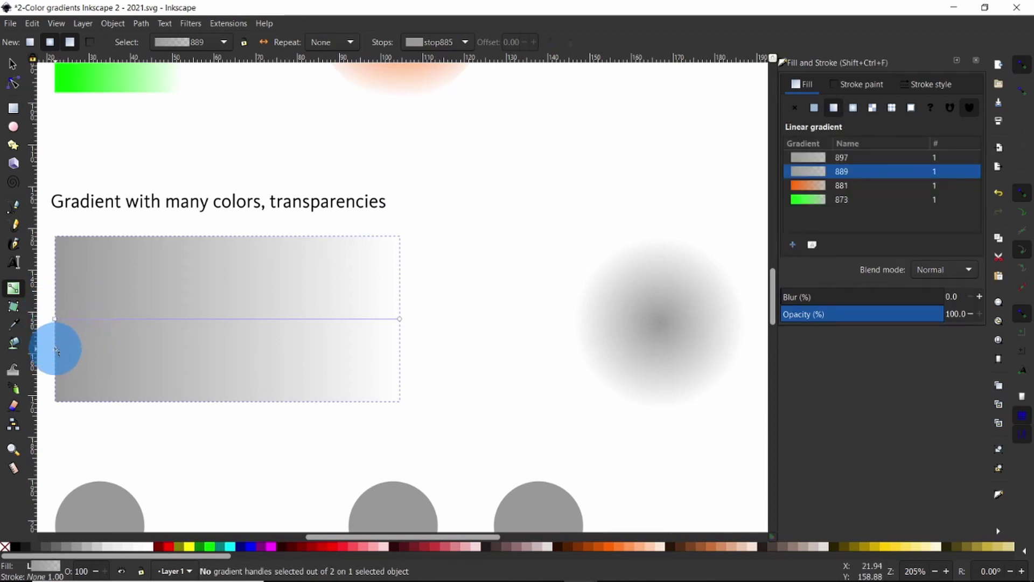
pyautogui.click(54, 319)
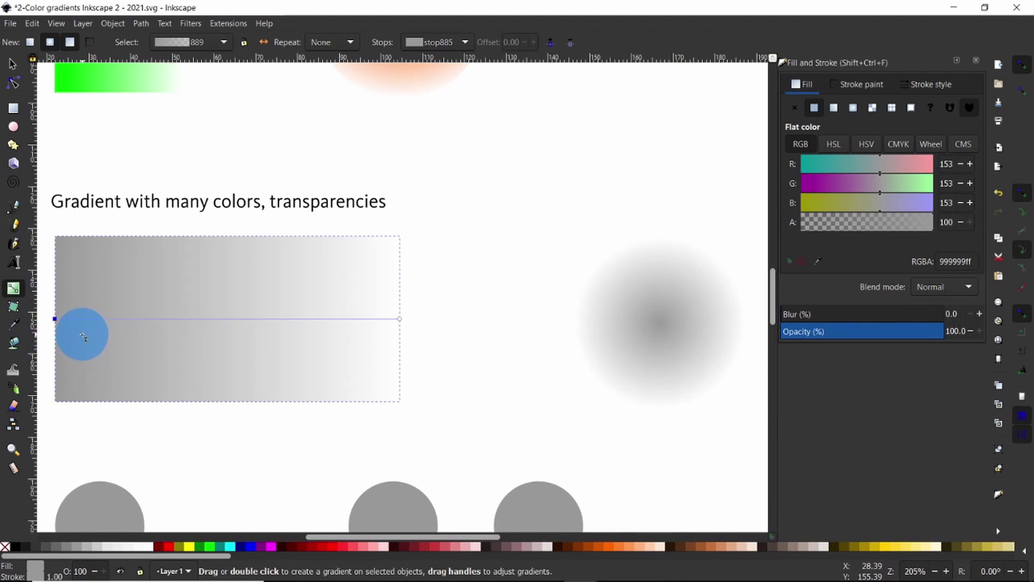
# - Insert four mid stops into the rectangle's gradient at decreasing opacities 50, 25, 12, 6
pyautogui.click(551, 49)
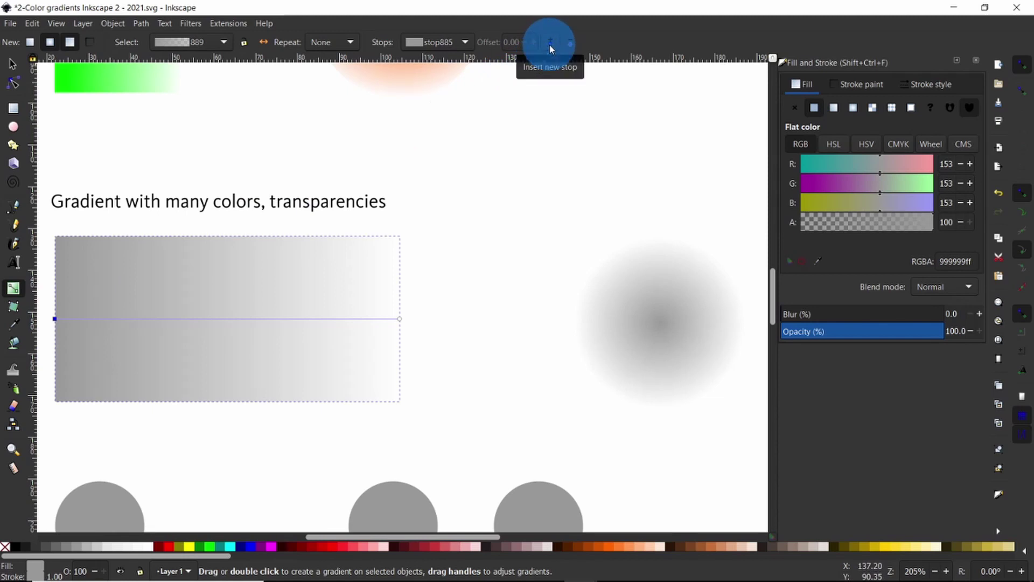
pyautogui.click(551, 48)
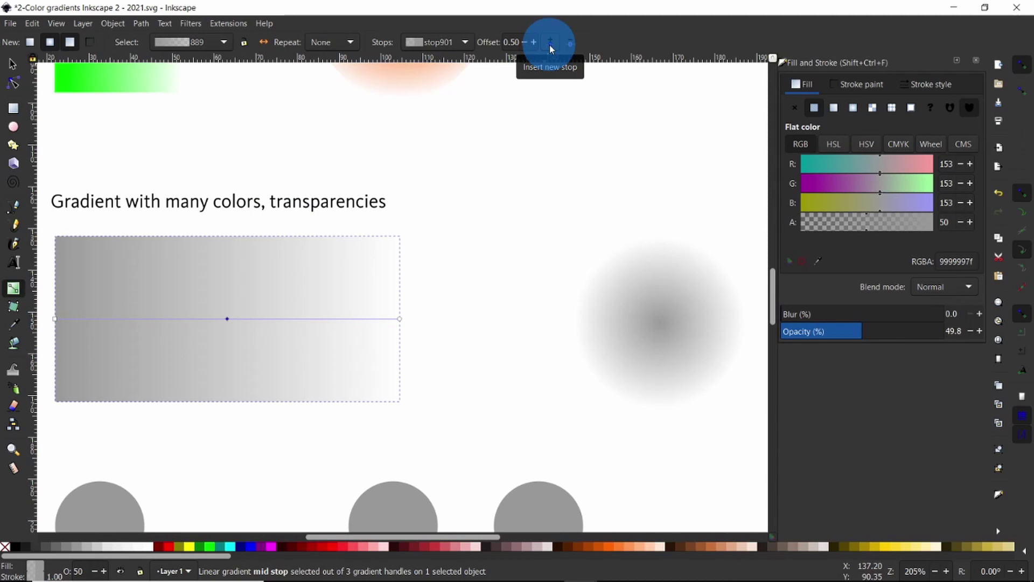
pyautogui.click(550, 47)
pyautogui.click(550, 47)
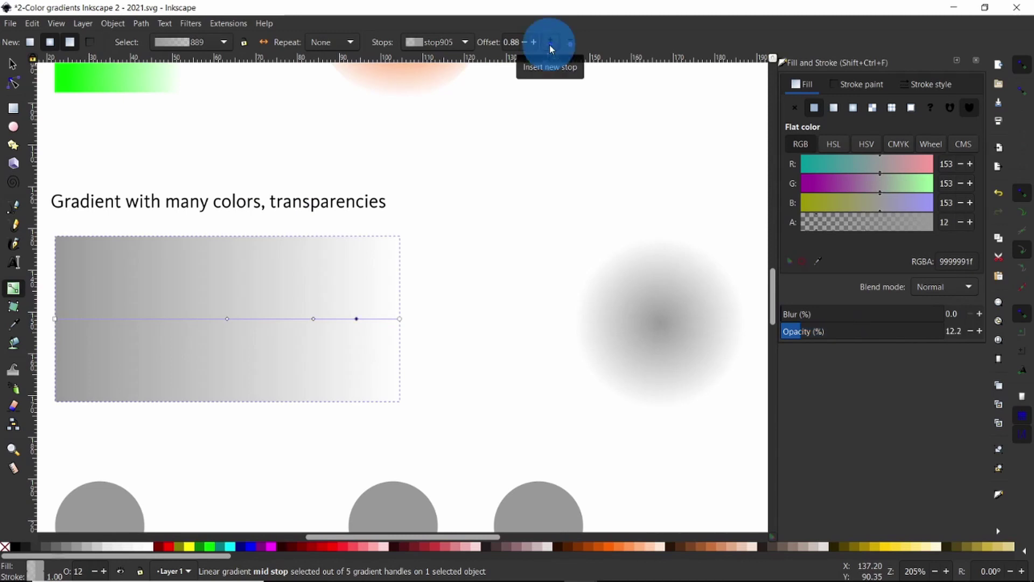
pyautogui.click(550, 47)
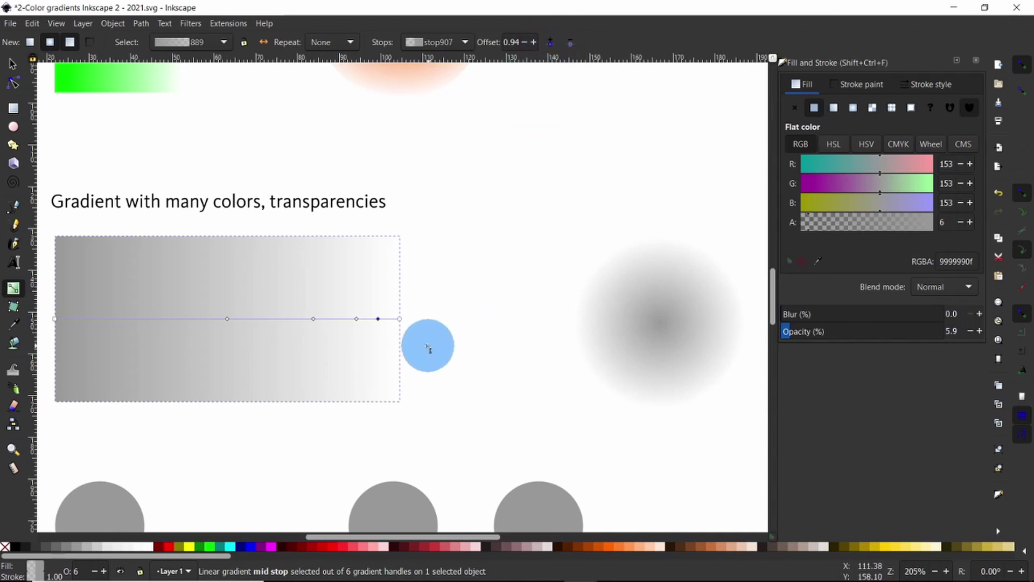
# - Spread the mid stops to offsets 0.17, 0.35, about 0.54 and 0.71
pyautogui.moveTo(227, 319); pyautogui.dragTo(115, 319)
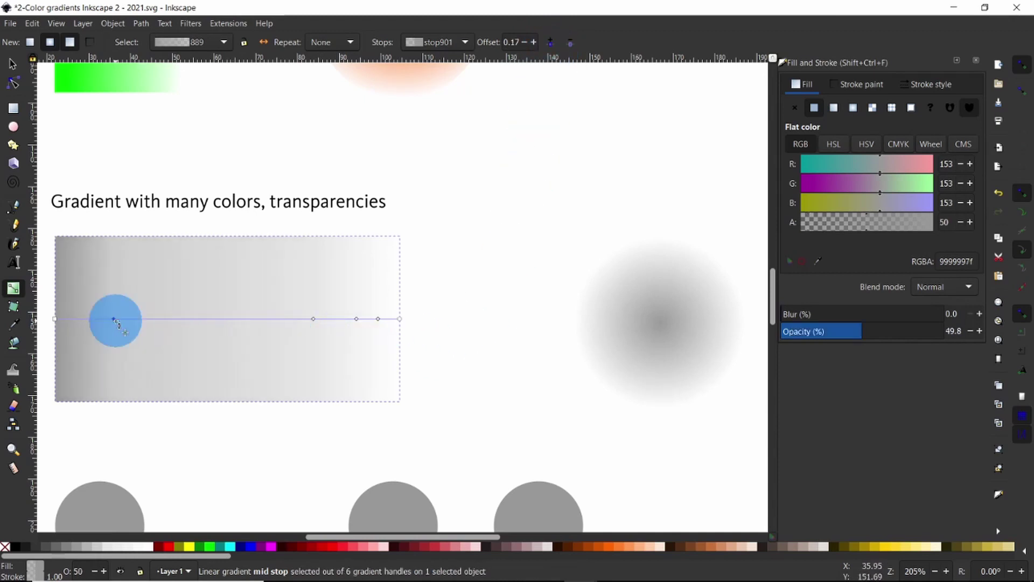
pyautogui.moveTo(314, 319); pyautogui.dragTo(176, 319)
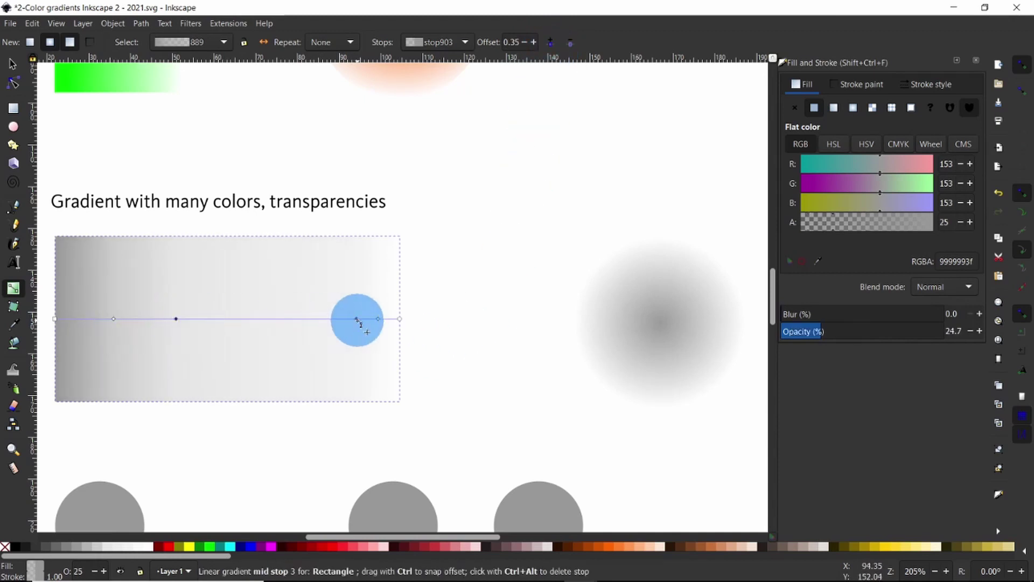
pyautogui.moveTo(357, 318); pyautogui.dragTo(240, 319)
pyautogui.moveTo(377, 318); pyautogui.dragTo(301, 319)
pyautogui.click(56, 319)
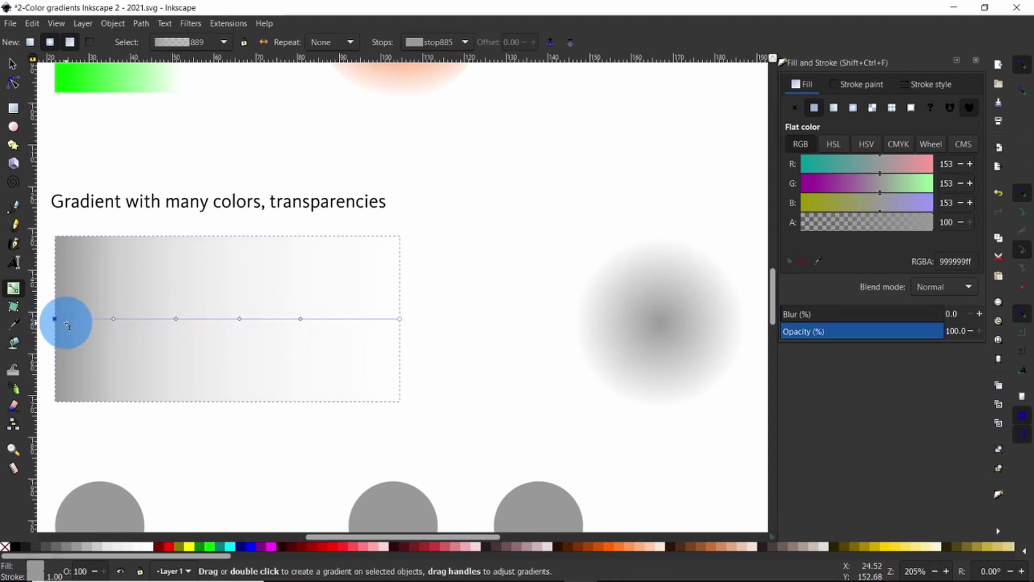
# - Colour the six stops green, lime, light grey, cyan, orange and teal from start to end
pyautogui.click(200, 547)
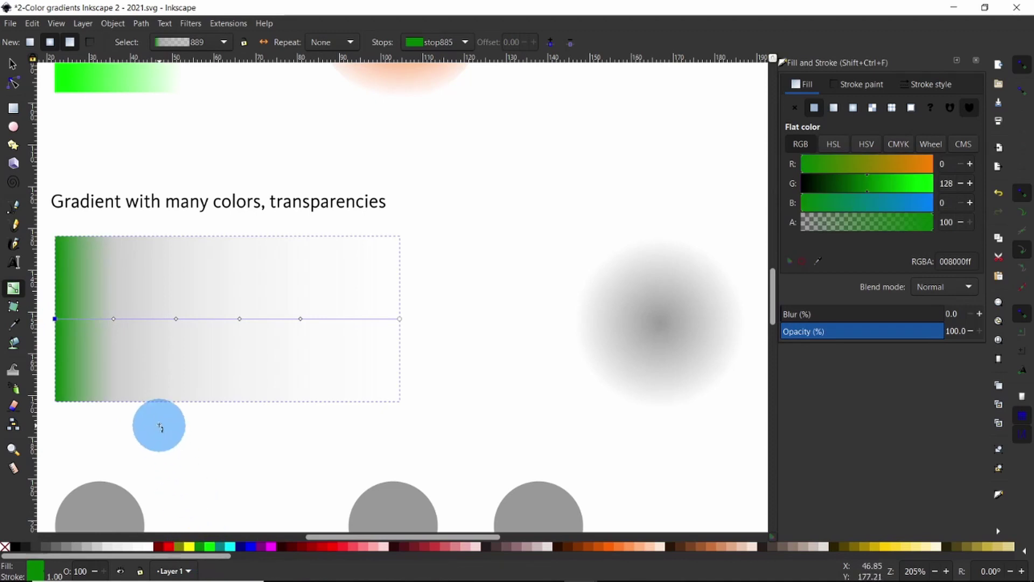
pyautogui.click(112, 318)
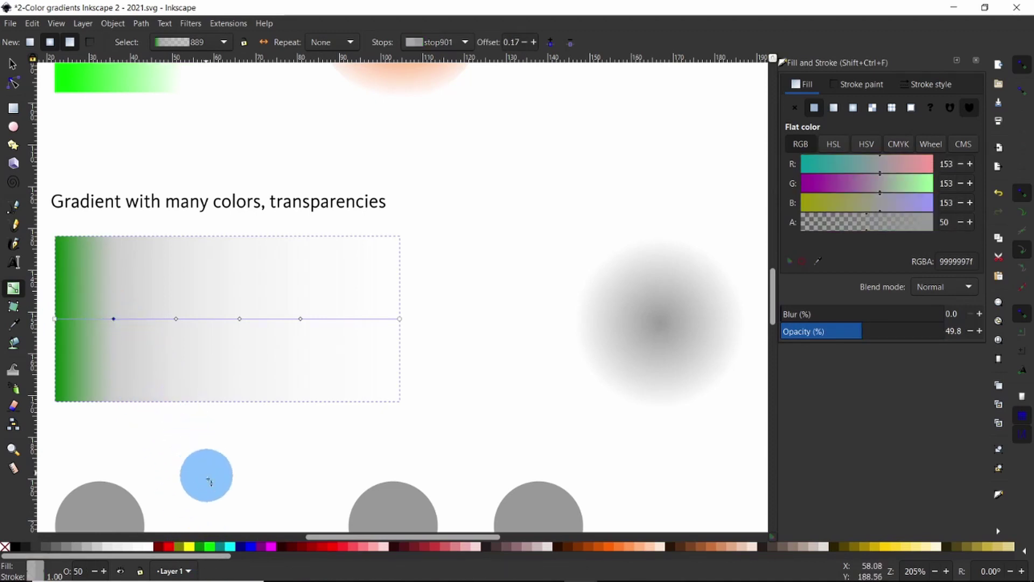
pyautogui.click(211, 548)
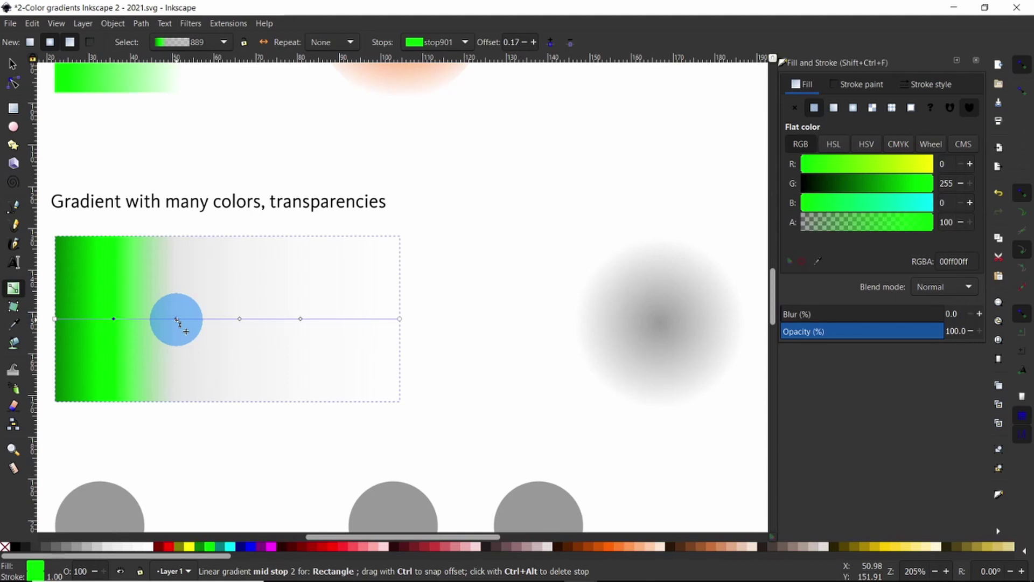
pyautogui.click(177, 319)
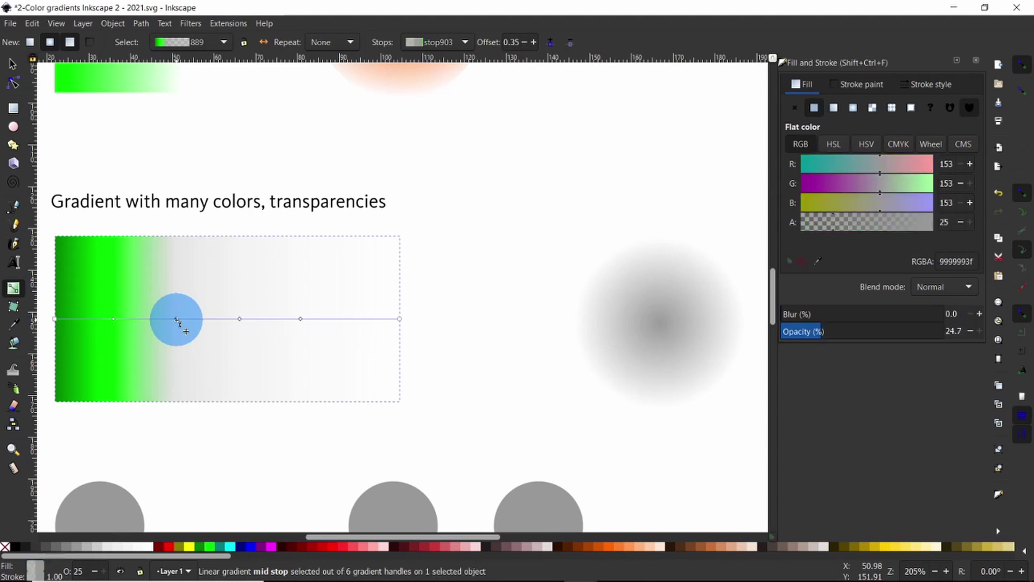
pyautogui.click(87, 547)
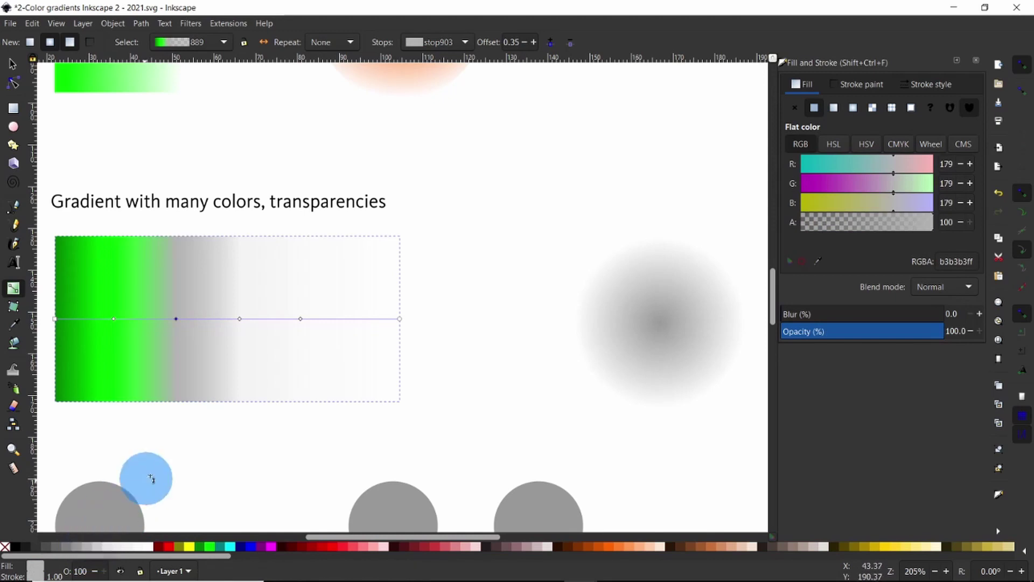
pyautogui.click(240, 319)
pyautogui.click(230, 546)
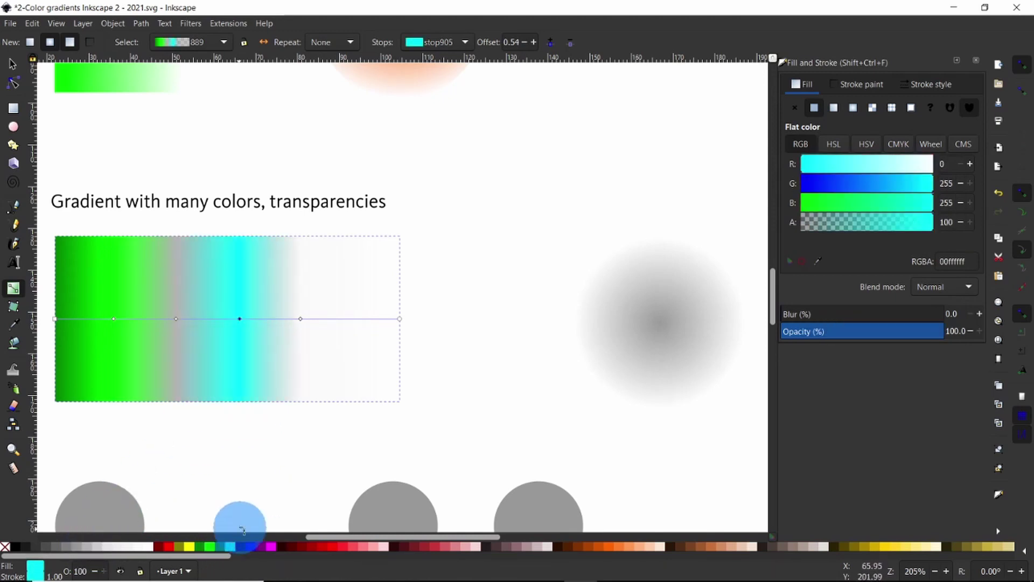
pyautogui.click(300, 319)
pyautogui.click(610, 545)
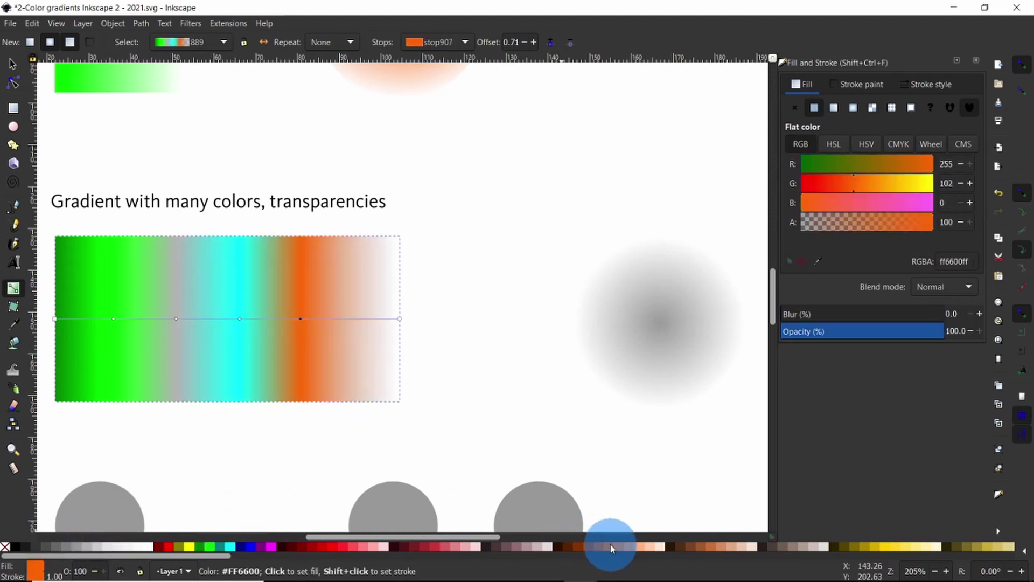
pyautogui.click(399, 319)
pyautogui.click(221, 547)
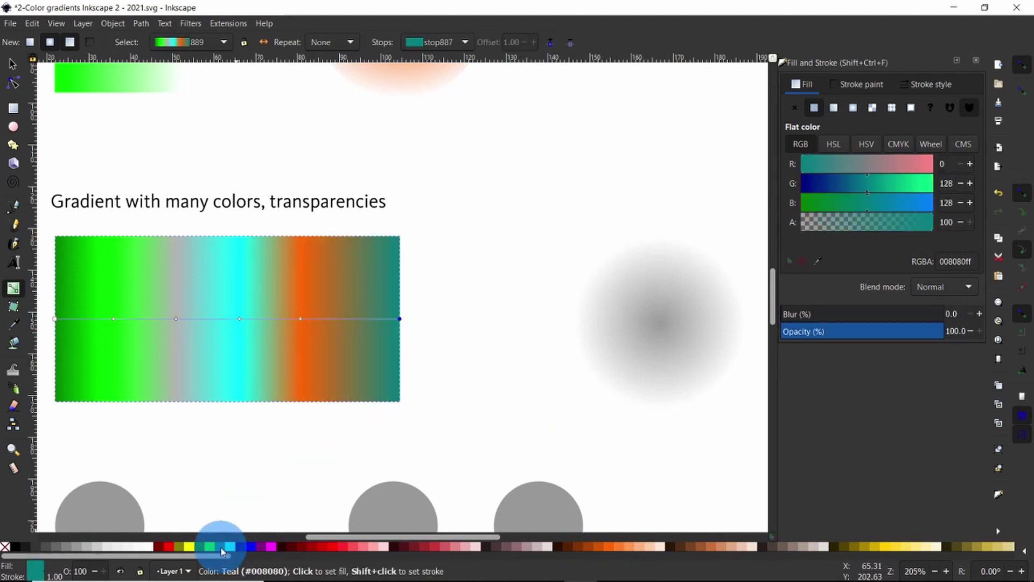
# - Add two stops to the large circle's radial gradient, placing them at offsets 0.34 and 0.64
pyautogui.click(675, 333)
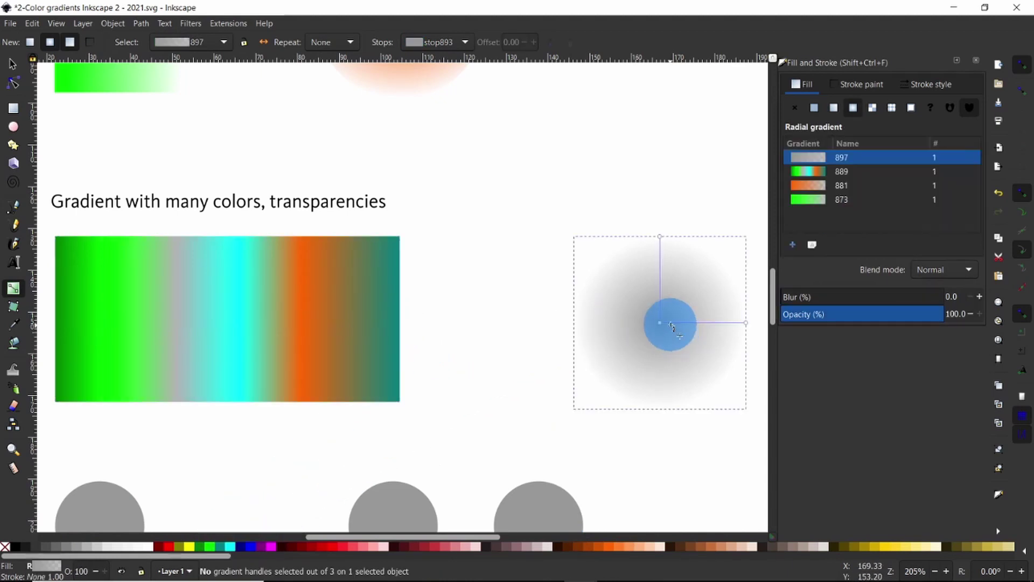
pyautogui.click(659, 322)
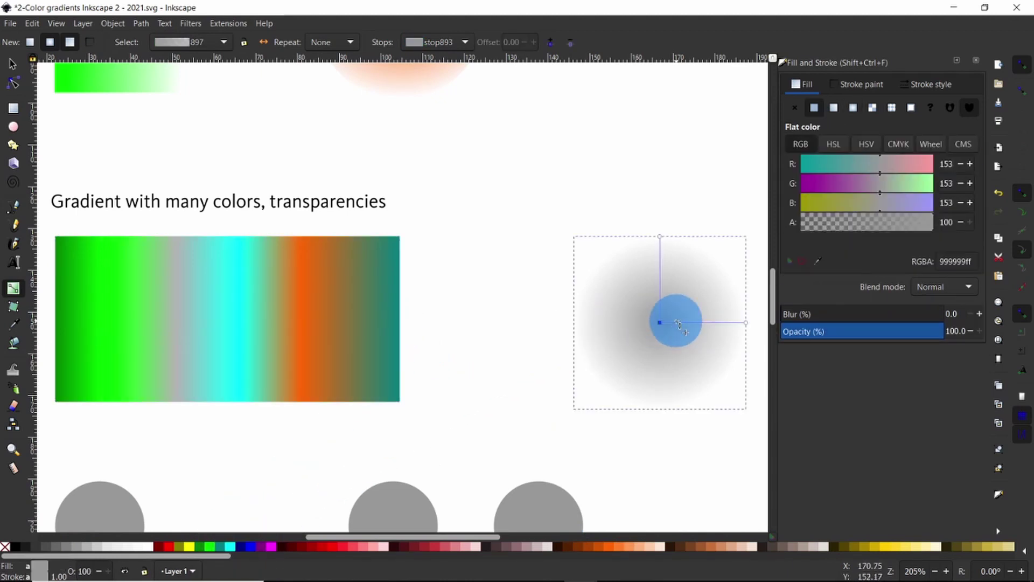
pyautogui.click(551, 42)
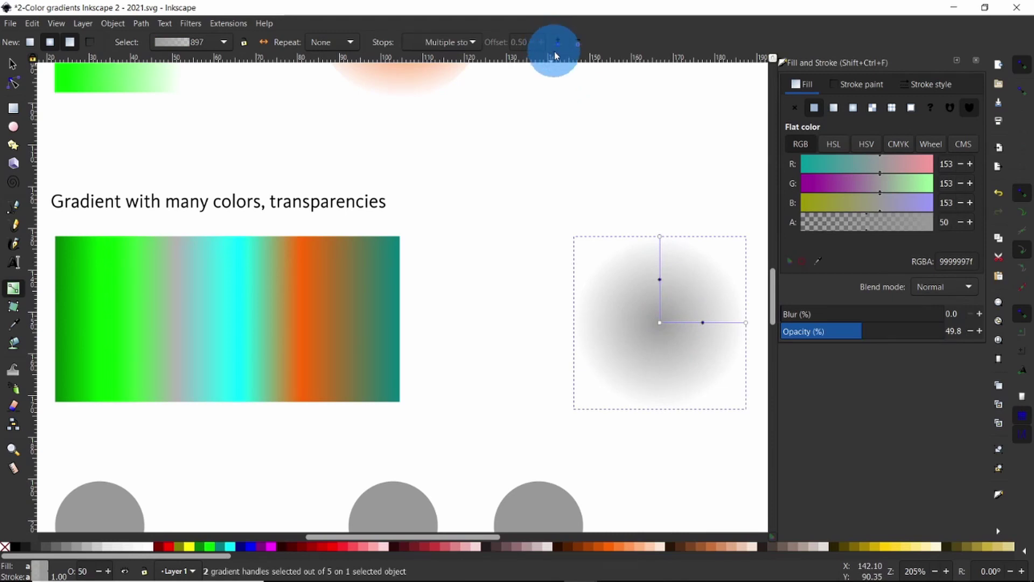
pyautogui.click(657, 322)
pyautogui.click(557, 43)
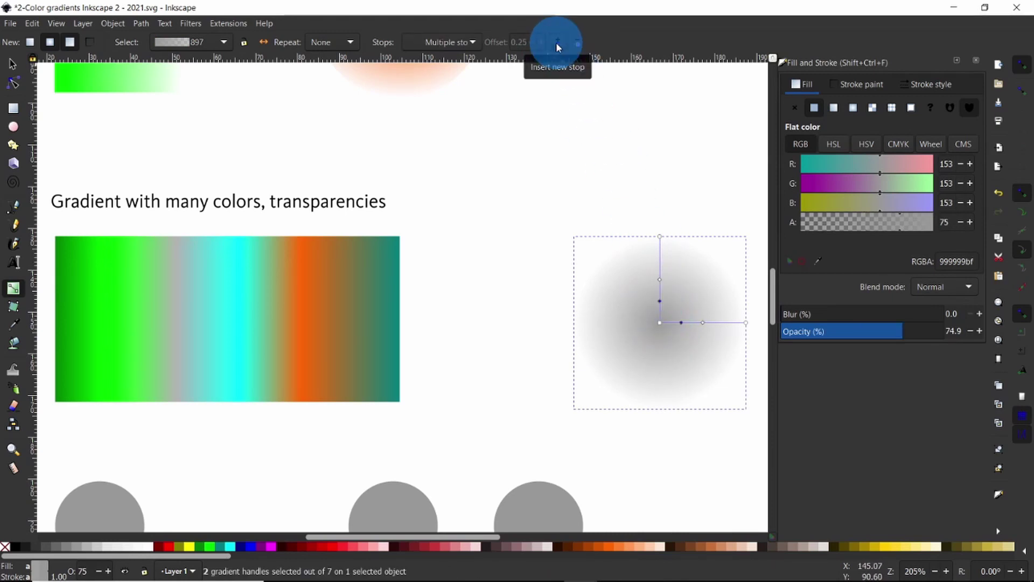
pyautogui.moveTo(659, 279); pyautogui.dragTo(660, 266)
pyautogui.moveTo(658, 302); pyautogui.dragTo(660, 293)
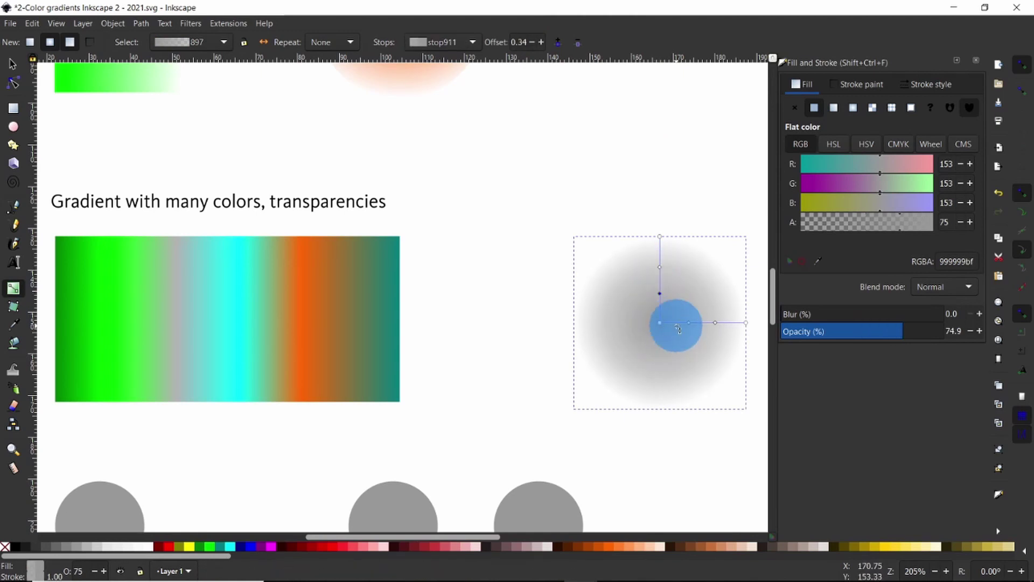
pyautogui.click(660, 322)
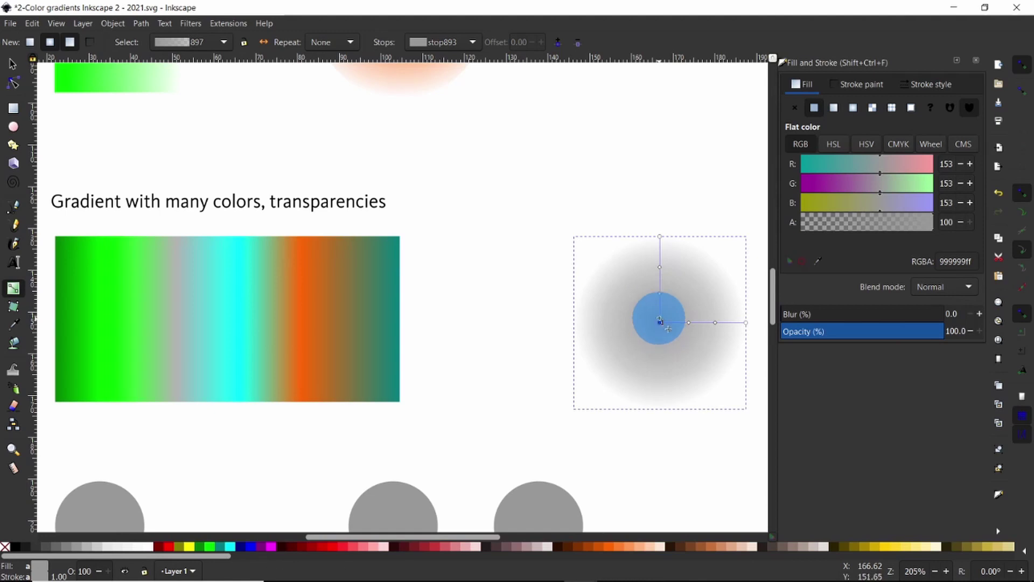
pyautogui.click(660, 293)
pyautogui.click(660, 267)
pyautogui.click(659, 323)
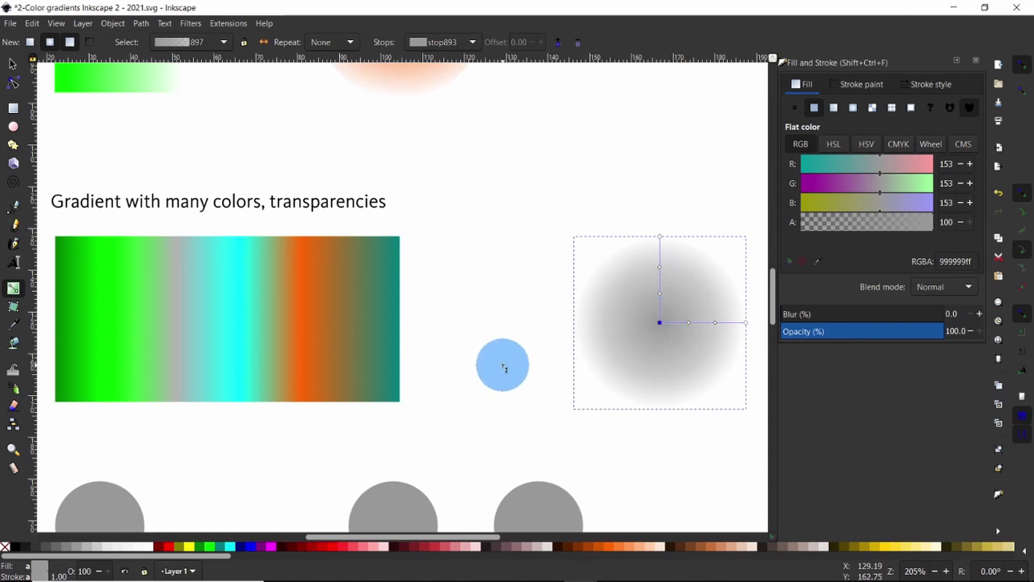
# - Make the circle's gradient centre lime green and its outer 0.64 ring blue
pyautogui.click(210, 548)
pyautogui.click(714, 323)
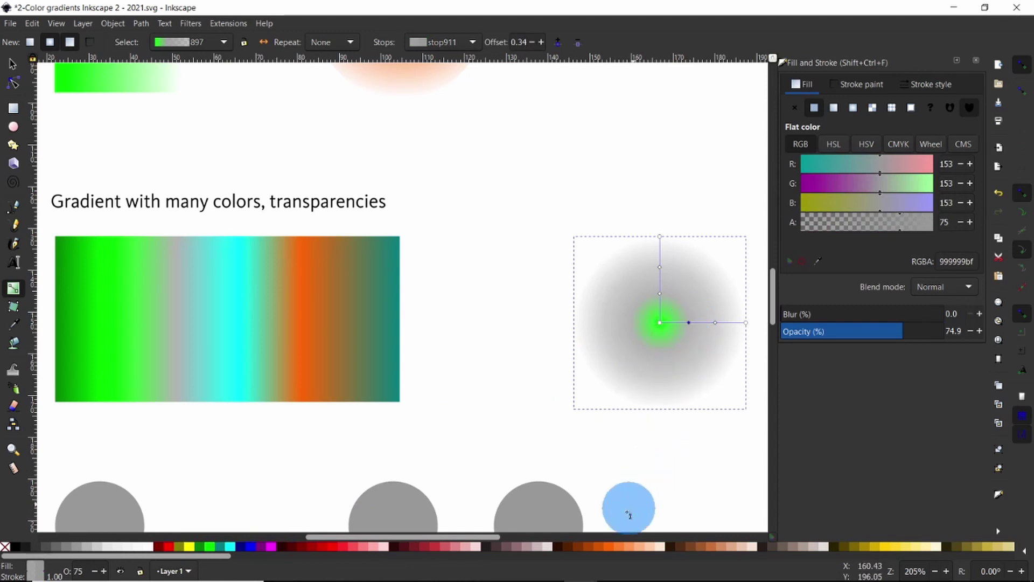
pyautogui.click(251, 548)
pyautogui.press('Escape')
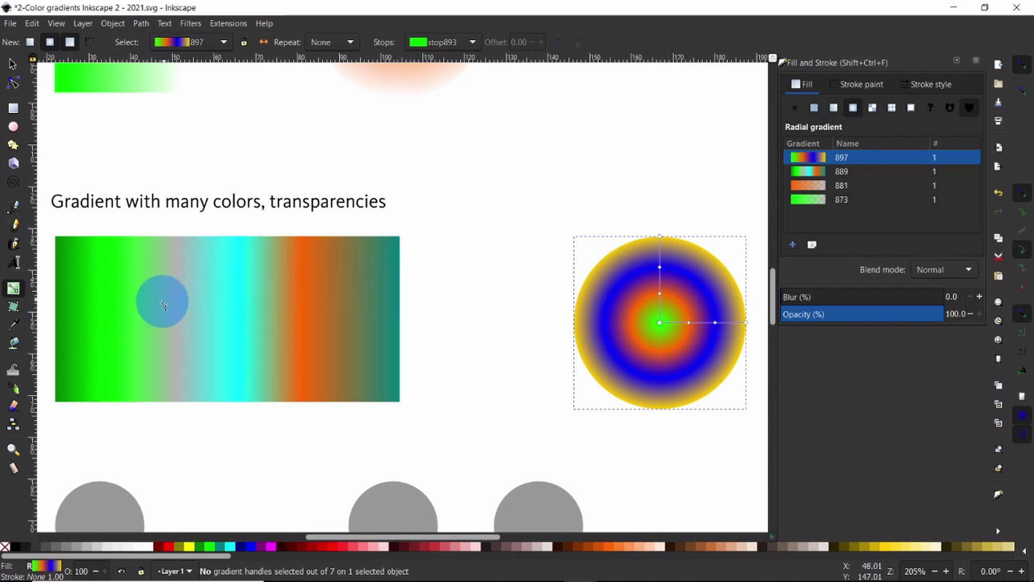
pyautogui.click(150, 331)
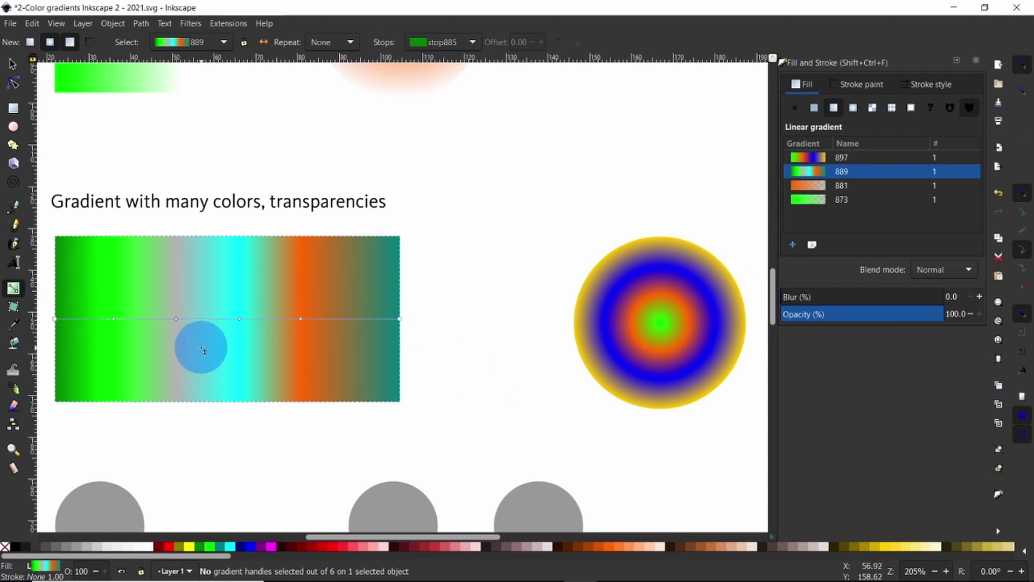
# - Delete the grey 0.35 stop, then tilt and shift the gradient's handles before restoring it horizontal
pyautogui.click(177, 319)
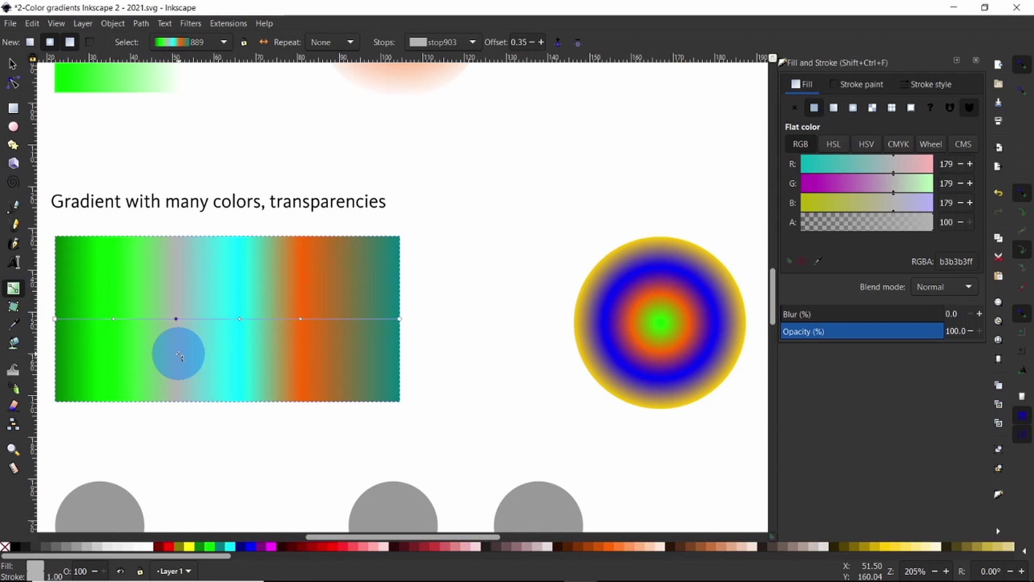
pyautogui.click(578, 43)
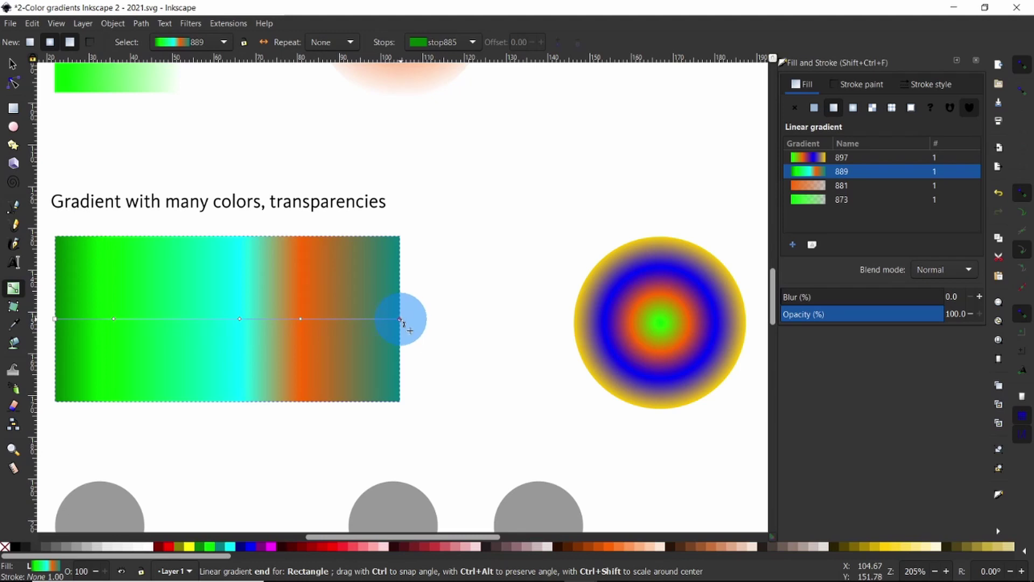
pyautogui.moveTo(402, 321); pyautogui.dragTo(393, 228)
pyautogui.moveTo(405, 270); pyautogui.dragTo(403, 302)
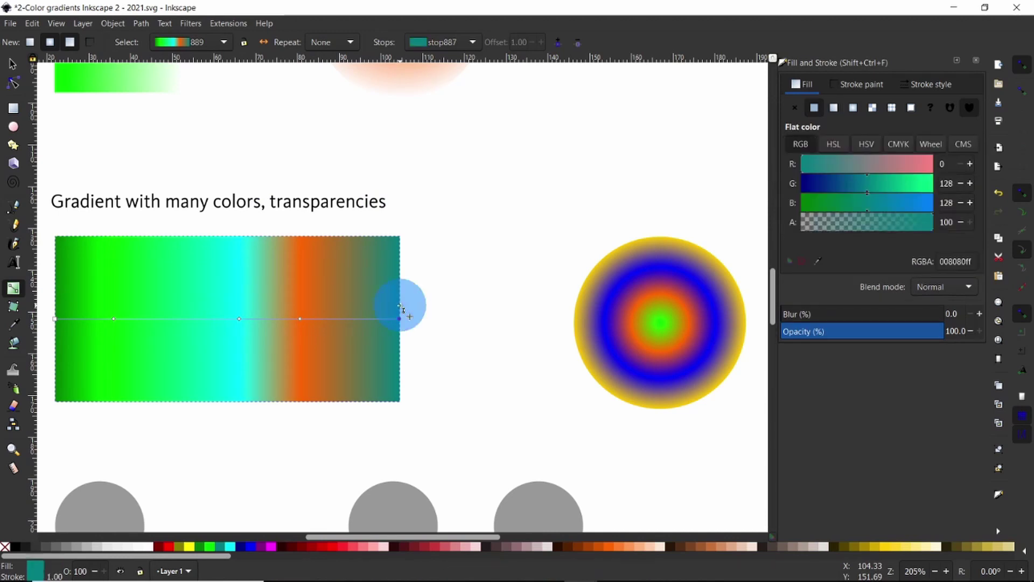
pyautogui.click(55, 320)
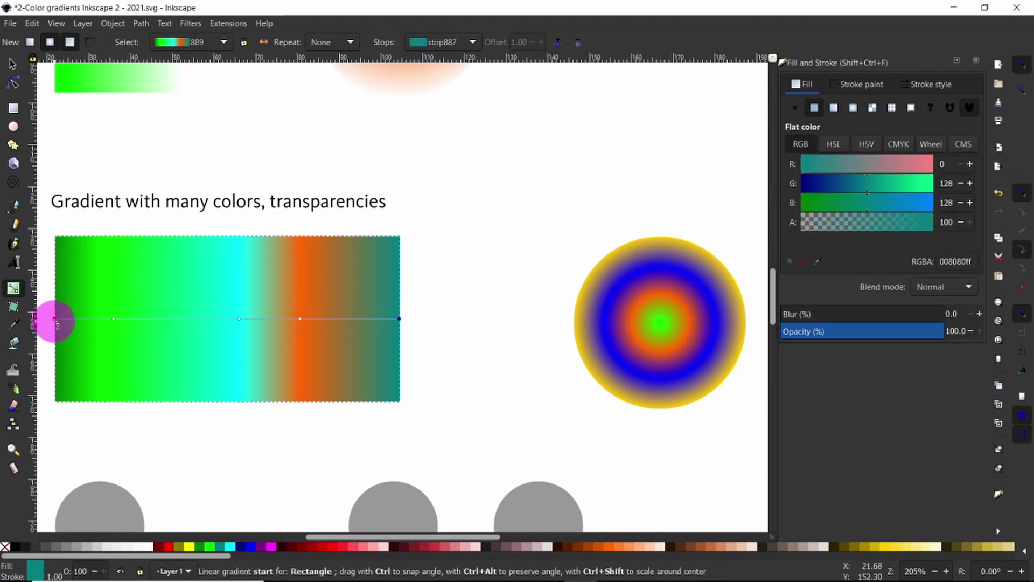
pyautogui.moveTo(56, 320)
pyautogui.mouseDown()
pyautogui.moveTo(168, 325)
pyautogui.moveTo(196, 261)
pyautogui.moveTo(182, 330)
pyautogui.moveTo(111, 320)
pyautogui.moveTo(56, 326)
pyautogui.mouseUp()
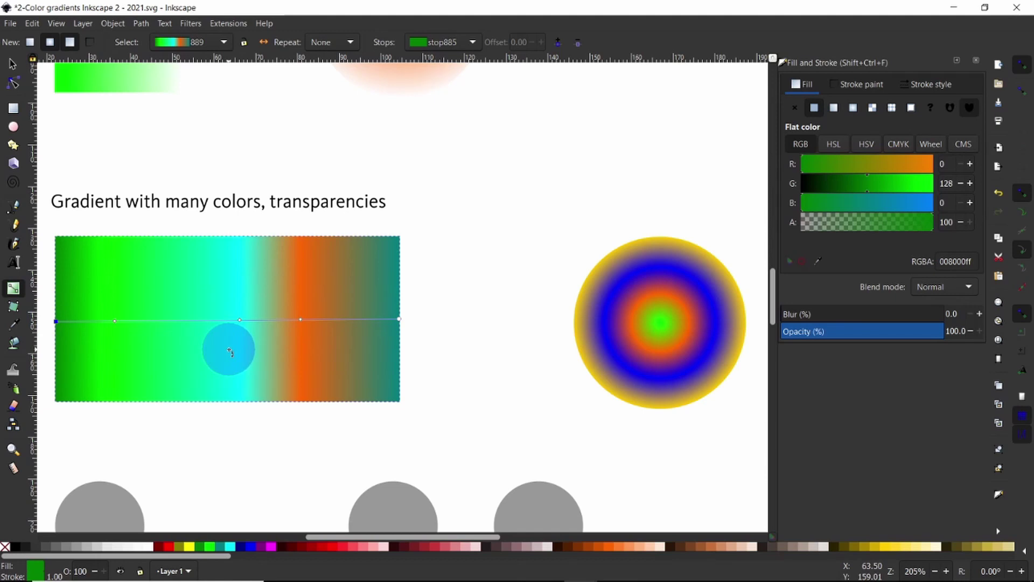
# - Make the orange 0.71 stop fully transparent and fade the cyan 0.54 stop
pyautogui.click(300, 320)
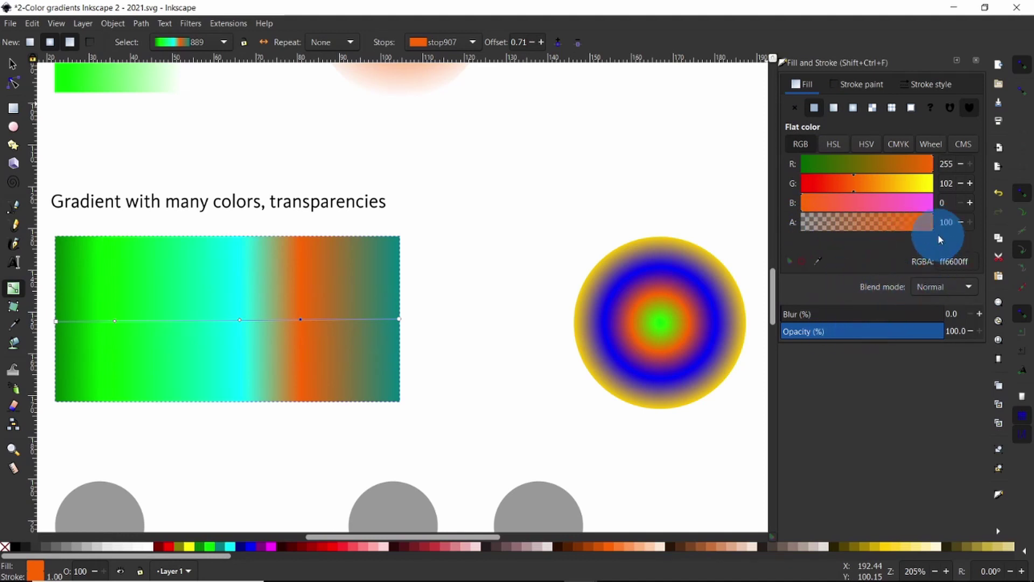
pyautogui.moveTo(935, 232)
pyautogui.mouseDown()
pyautogui.moveTo(792, 230)
pyautogui.moveTo(951, 230)
pyautogui.mouseUp()
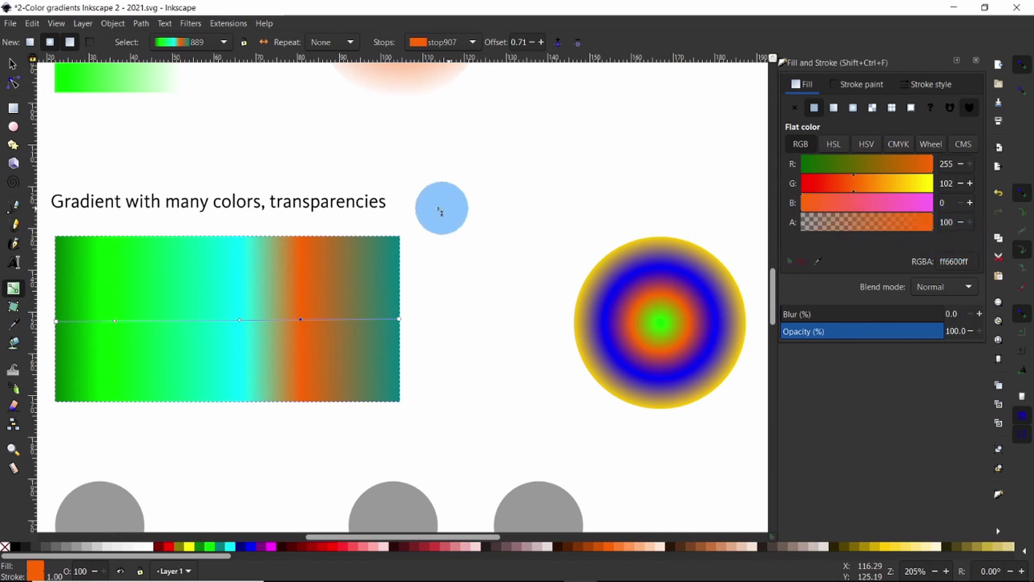
pyautogui.click(240, 320)
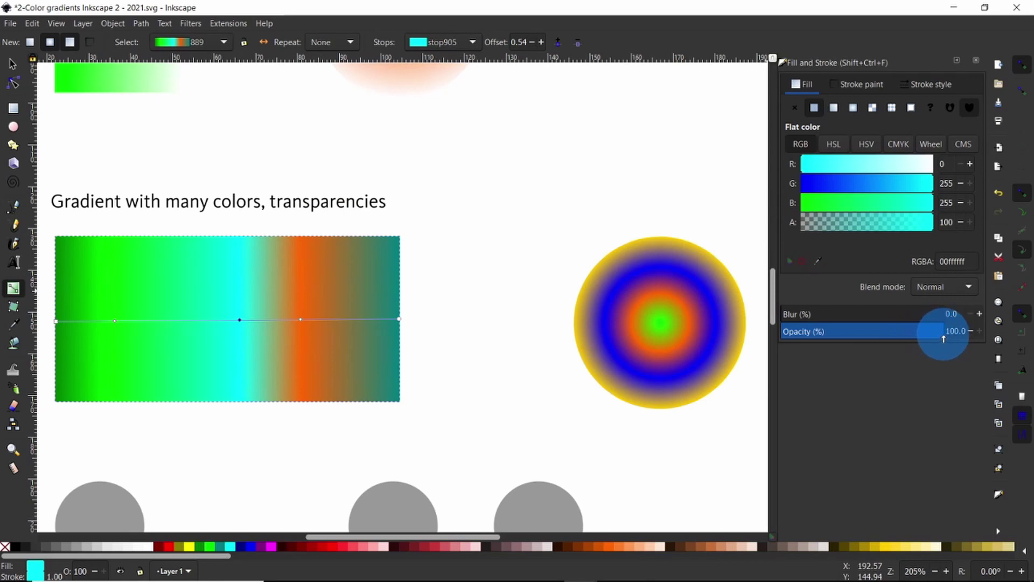
pyautogui.moveTo(934, 339)
pyautogui.mouseDown()
pyautogui.moveTo(743, 344)
pyautogui.moveTo(973, 344)
pyautogui.moveTo(943, 338)
pyautogui.mouseUp()
# - Switch the rectangle's fill briefly to radial, then back to linear gradient 889
pyautogui.press('s')
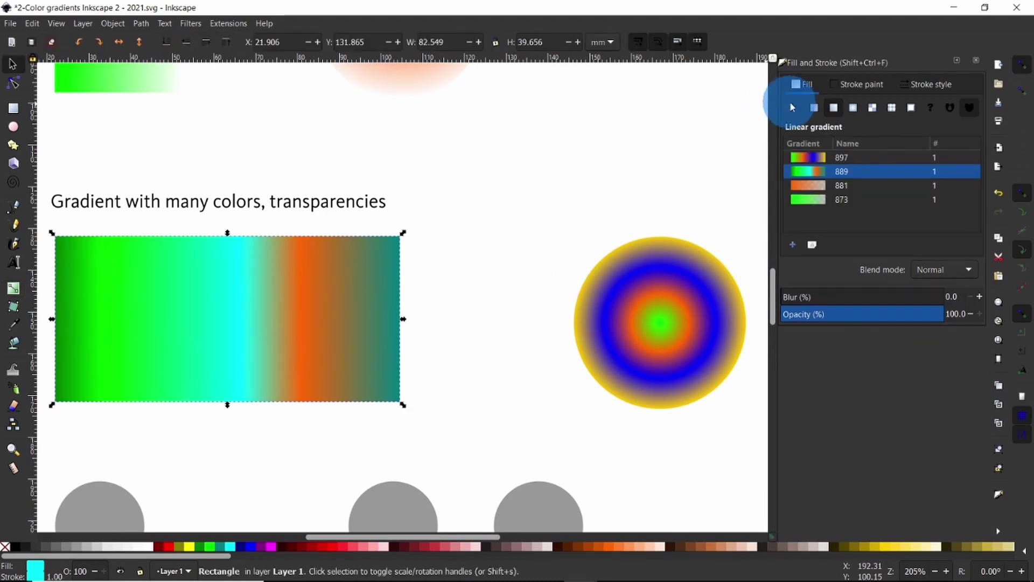
pyautogui.click(848, 111)
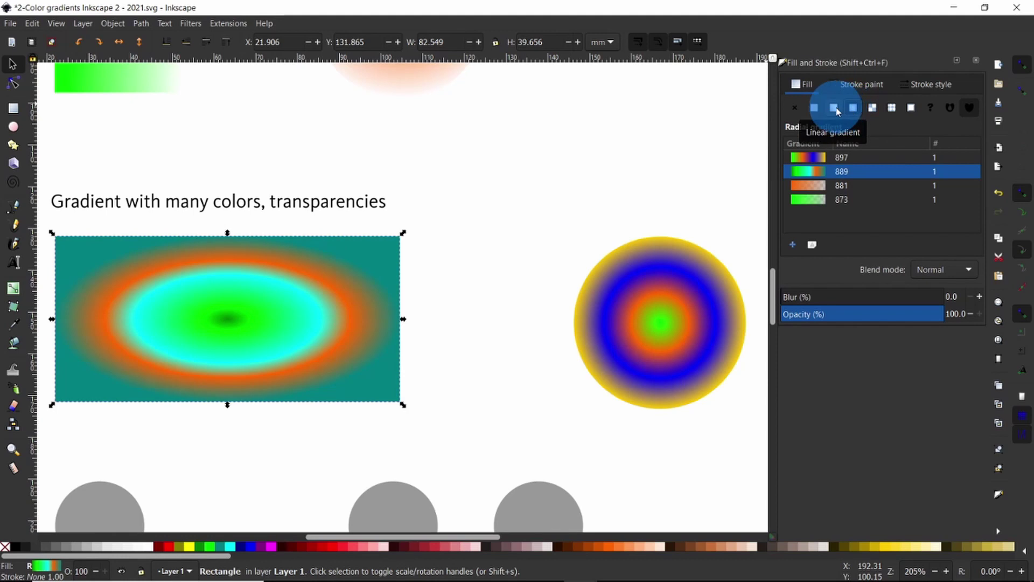
pyautogui.click(837, 110)
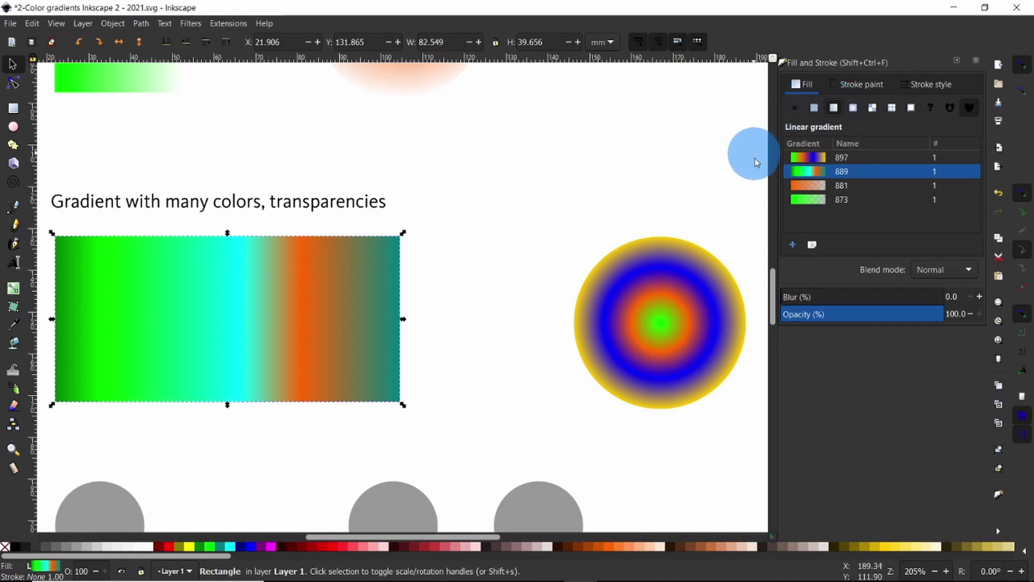
# - Fill the top-left grey circle with the linear 897 gradient
pyautogui.moveTo(774, 272); pyautogui.dragTo(776, 316)
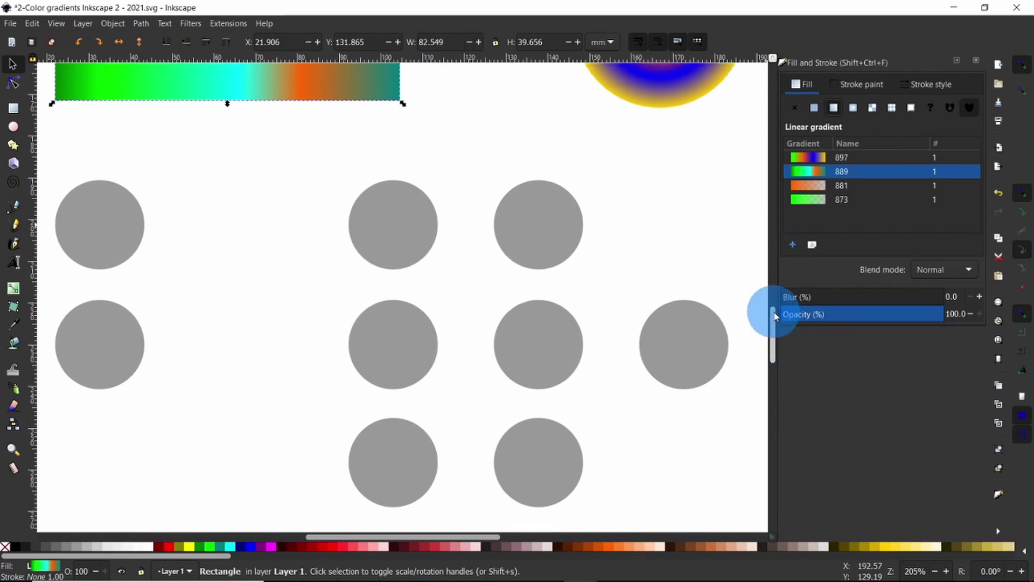
pyautogui.click(668, 105)
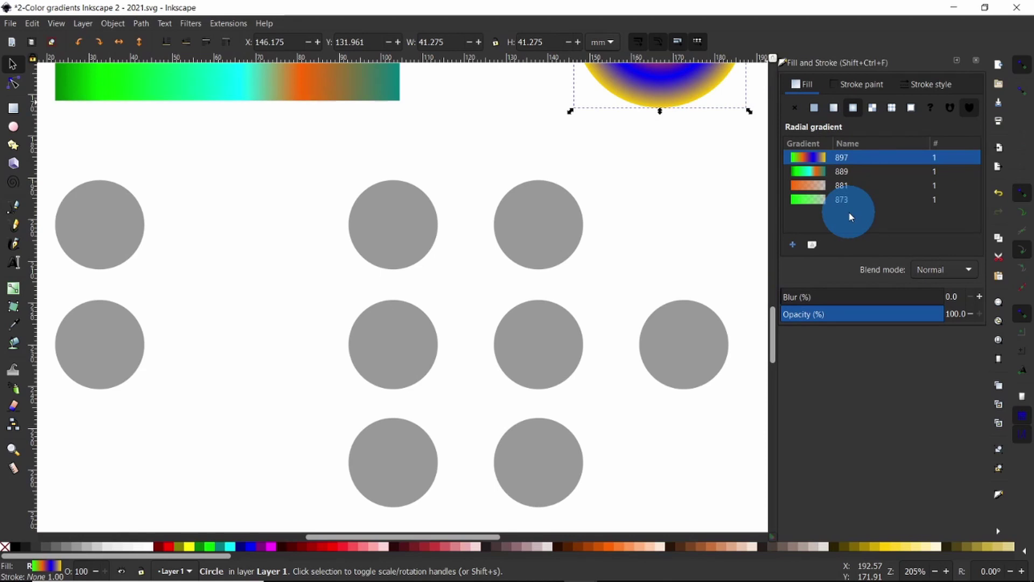
pyautogui.click(114, 212)
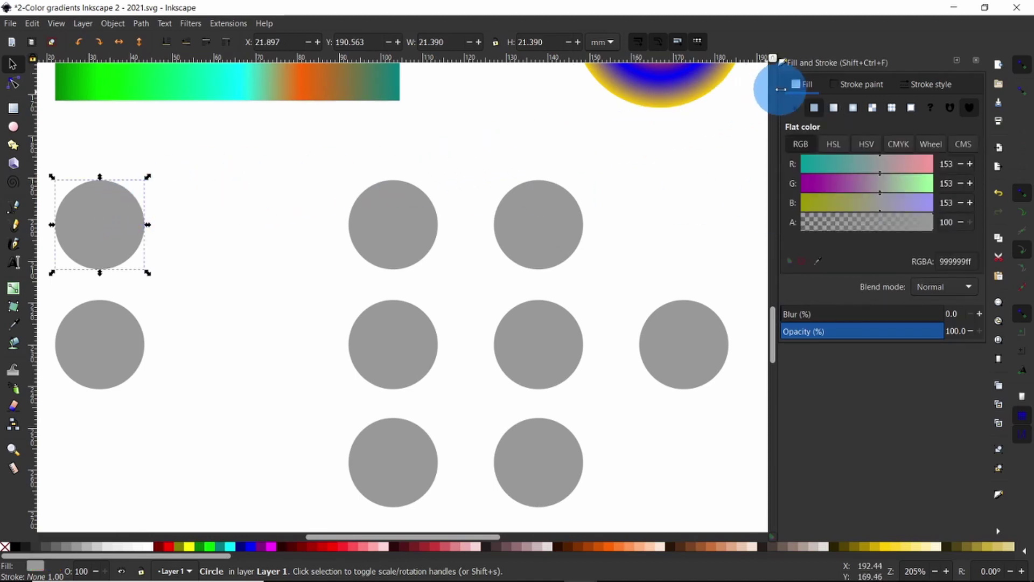
pyautogui.click(801, 86)
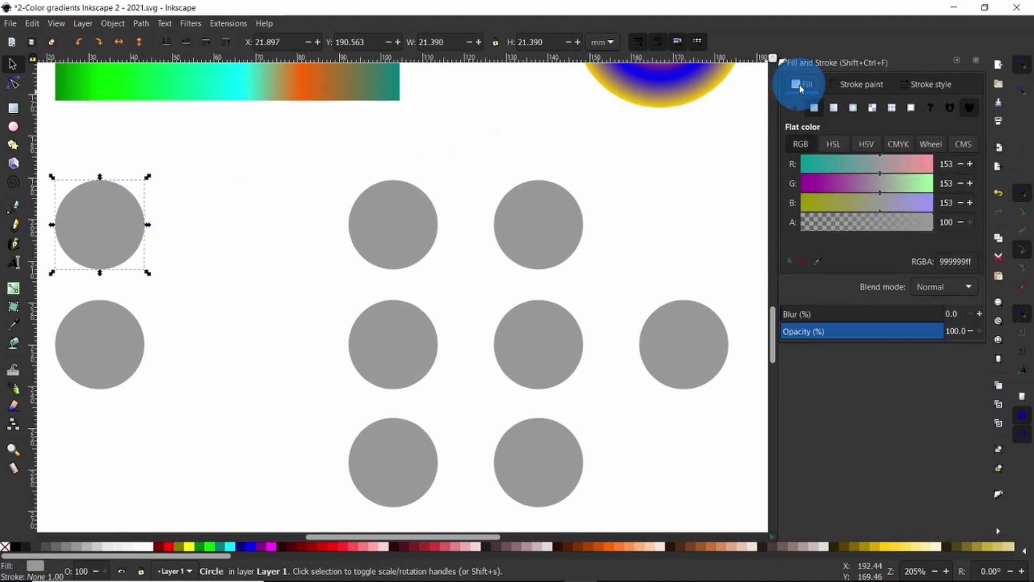
pyautogui.click(836, 109)
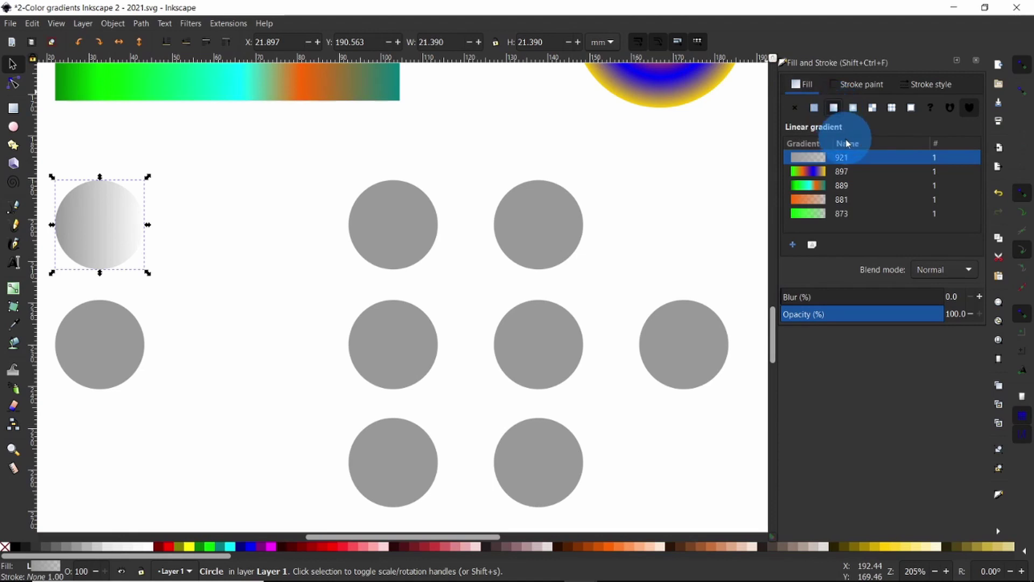
pyautogui.click(822, 172)
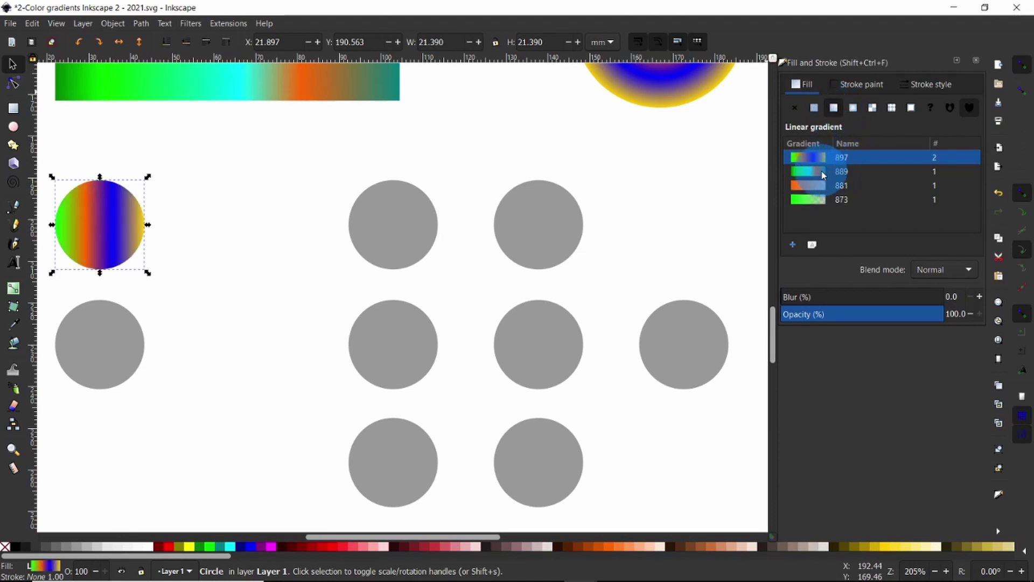
# - Fill the grey circle below it with the radial 889 gradient
pyautogui.click(121, 345)
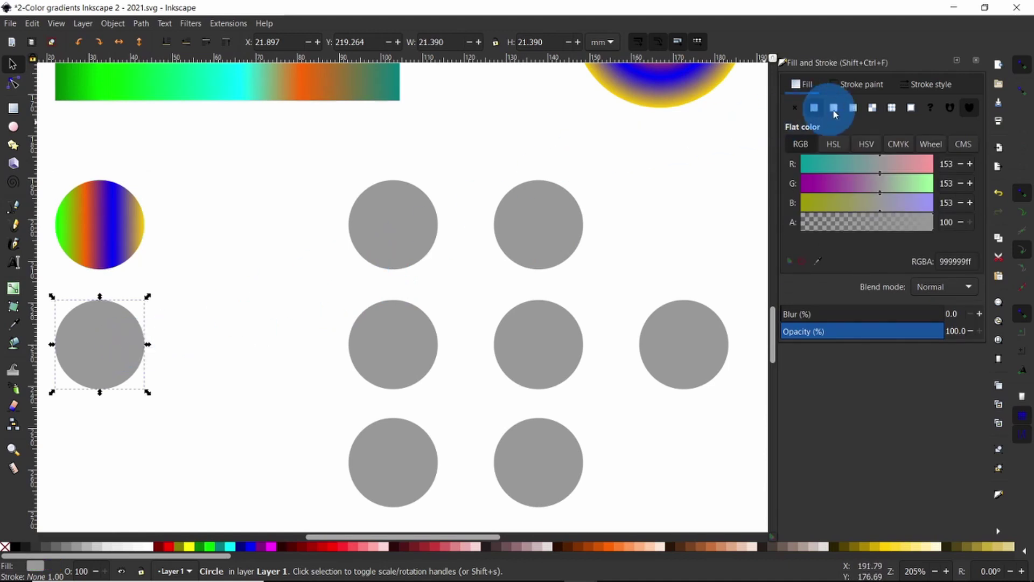
pyautogui.click(853, 108)
pyautogui.click(818, 171)
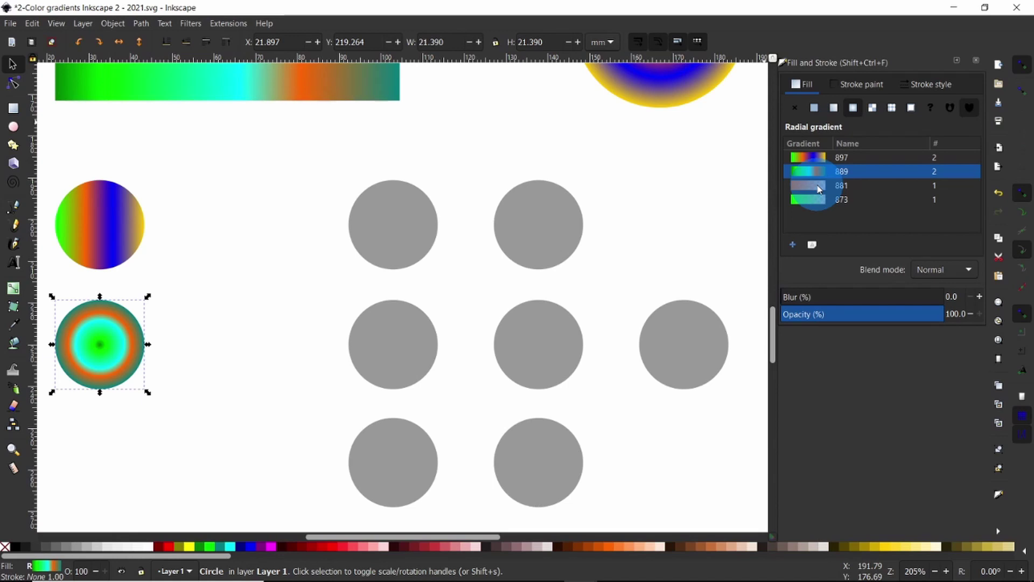
pyautogui.moveTo(819, 189); pyautogui.dragTo(386, 235)
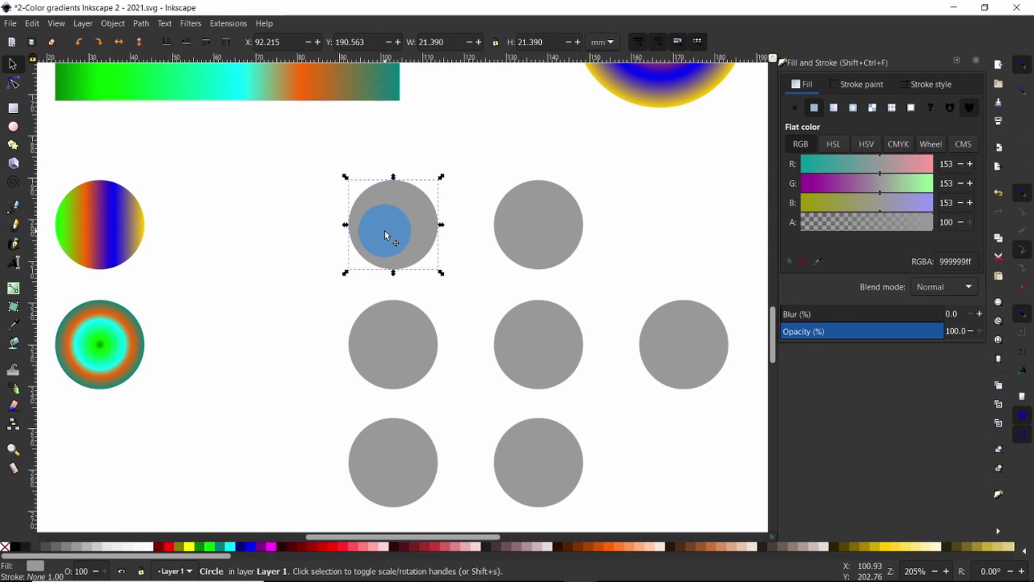
# - Use Edit > Select Same > Fill Color to select the seven grey circles
pyautogui.moveTo(385, 235); pyautogui.dragTo(30, 27)
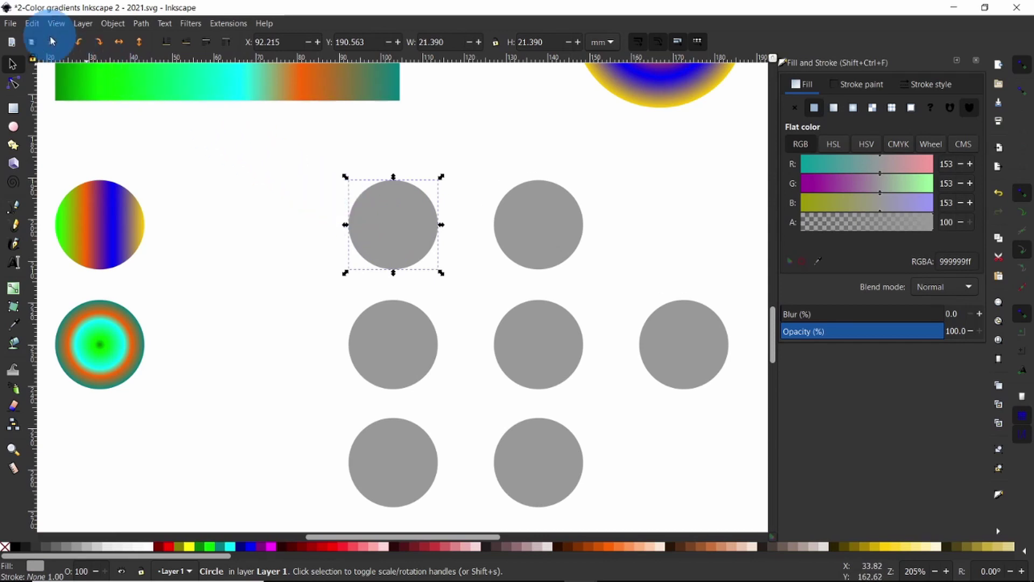
pyautogui.click(31, 24)
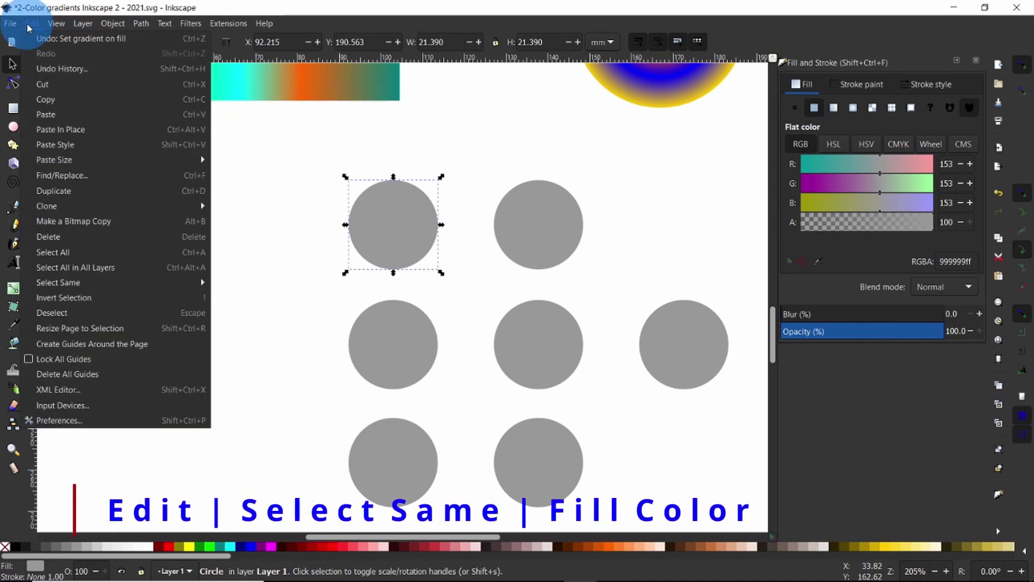
pyautogui.moveTo(121, 282)
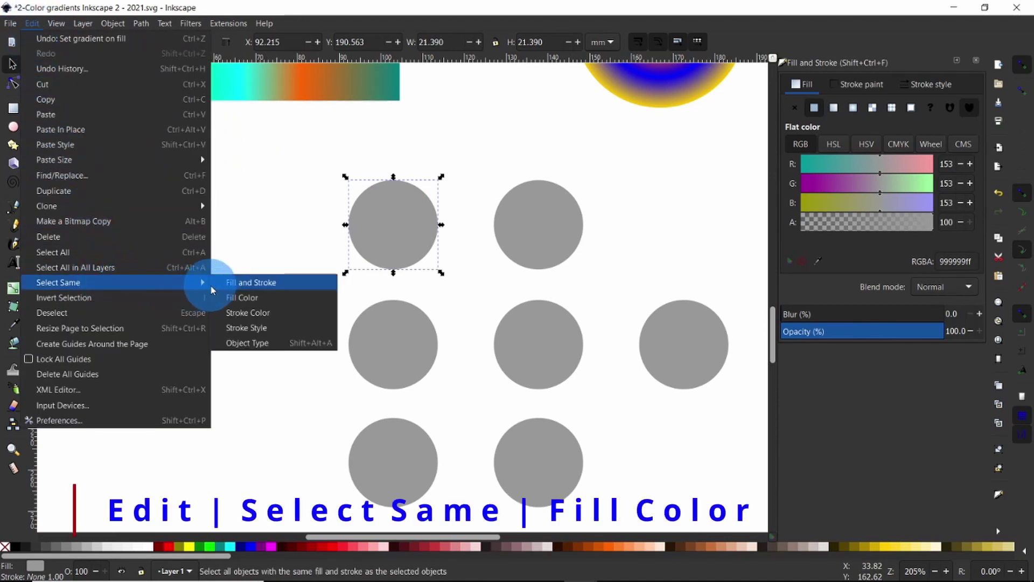
pyautogui.click(285, 305)
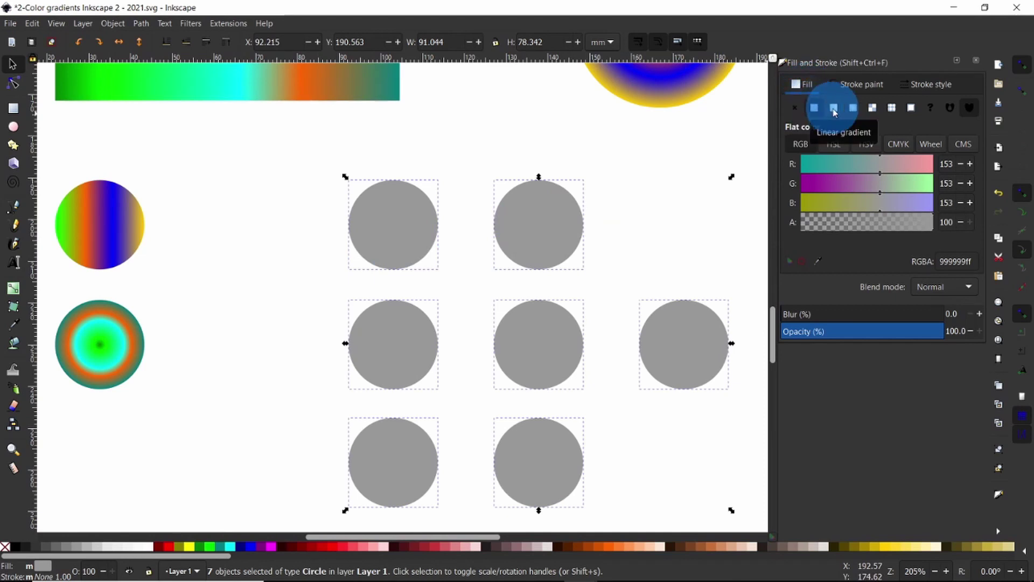
# - Give the seven selected circles the radial 889 gradient, briefly trying 897 first
pyautogui.click(854, 109)
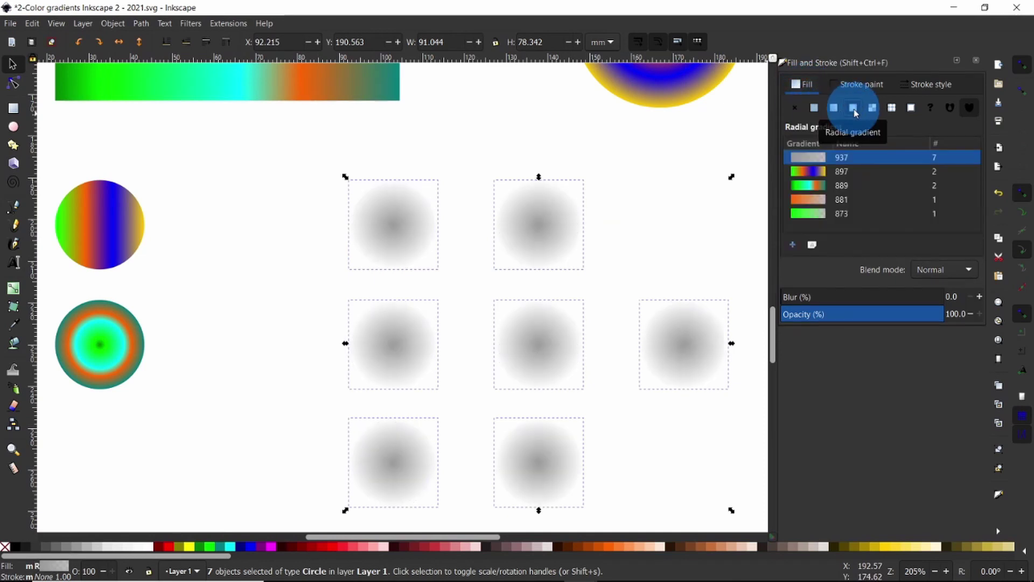
pyautogui.click(821, 185)
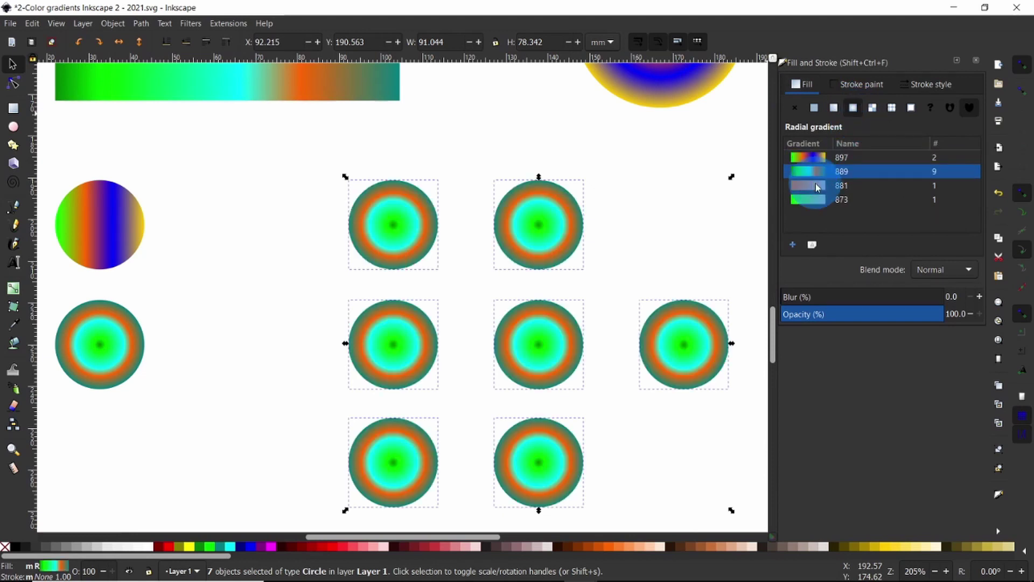
pyautogui.click(814, 157)
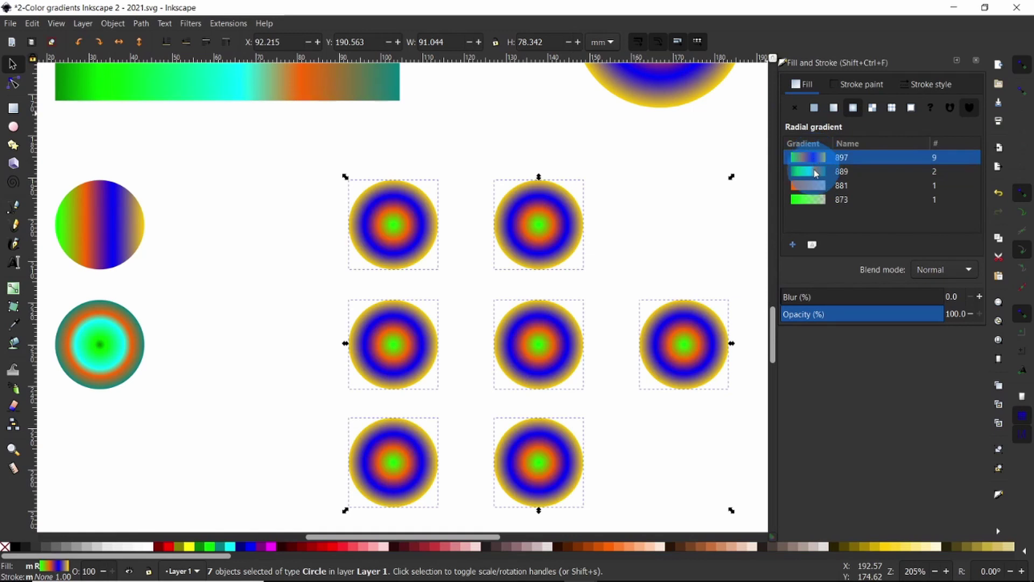
pyautogui.click(815, 173)
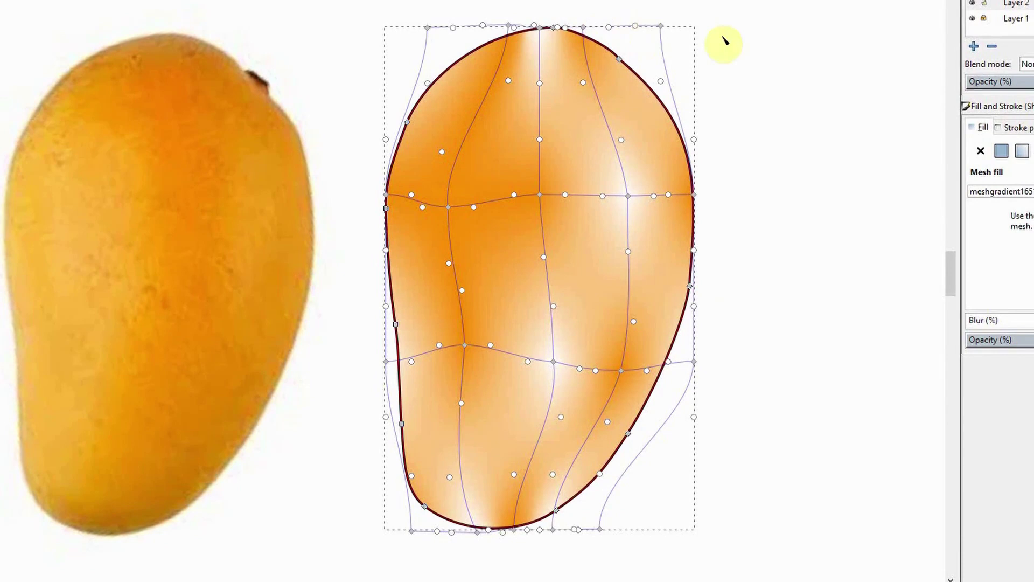
# - Colour the corner and right-edge mesh nodes with a colour sampled from the mango photo
pyautogui.click(661, 26)
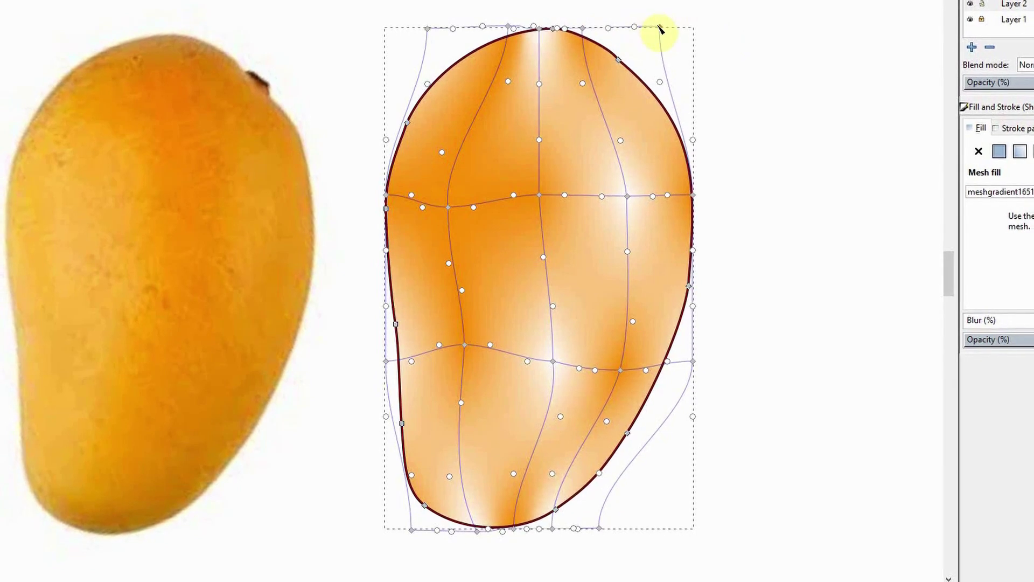
pyautogui.click(1009, 297)
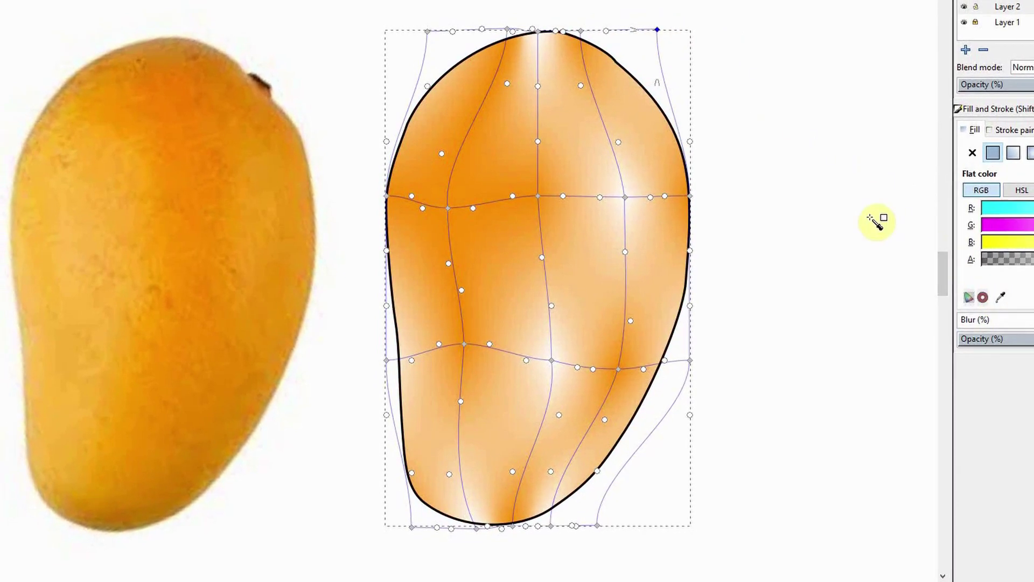
pyautogui.keyDown('shift'); pyautogui.click(690, 197); pyautogui.keyUp('shift')
pyautogui.keyDown('shift'); pyautogui.click(690, 360); pyautogui.keyUp('shift')
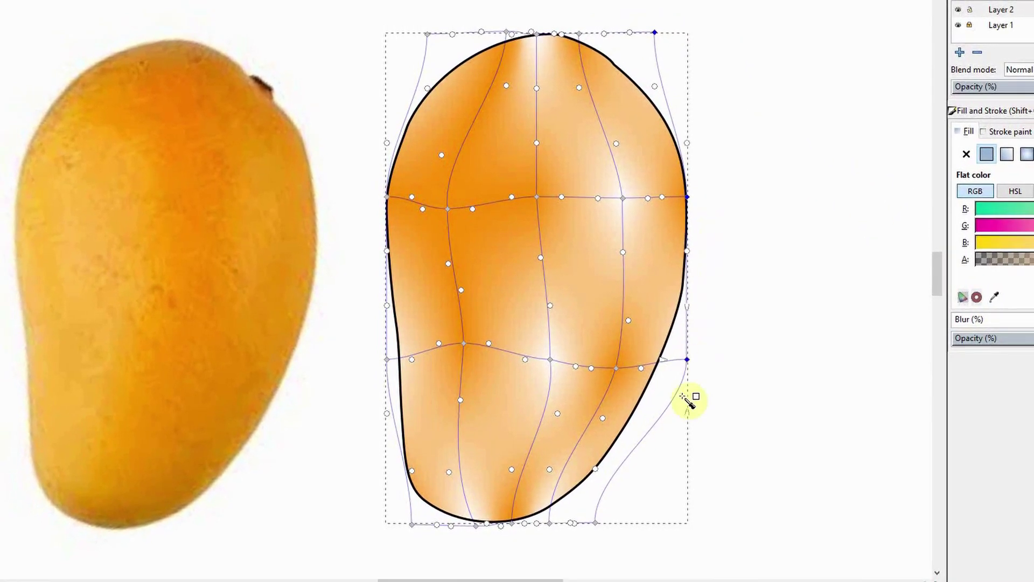
pyautogui.click(286, 307)
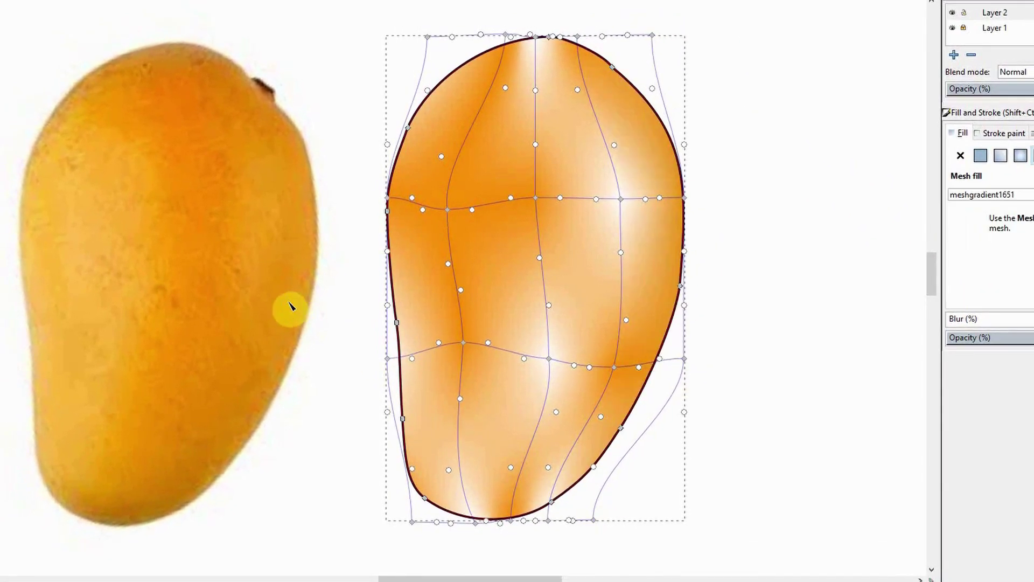
# - Give the top and middle-column mesh nodes the photo's orange
pyautogui.click(575, 38)
pyautogui.keyDown('shift'); pyautogui.click(617, 201); pyautogui.keyUp('shift')
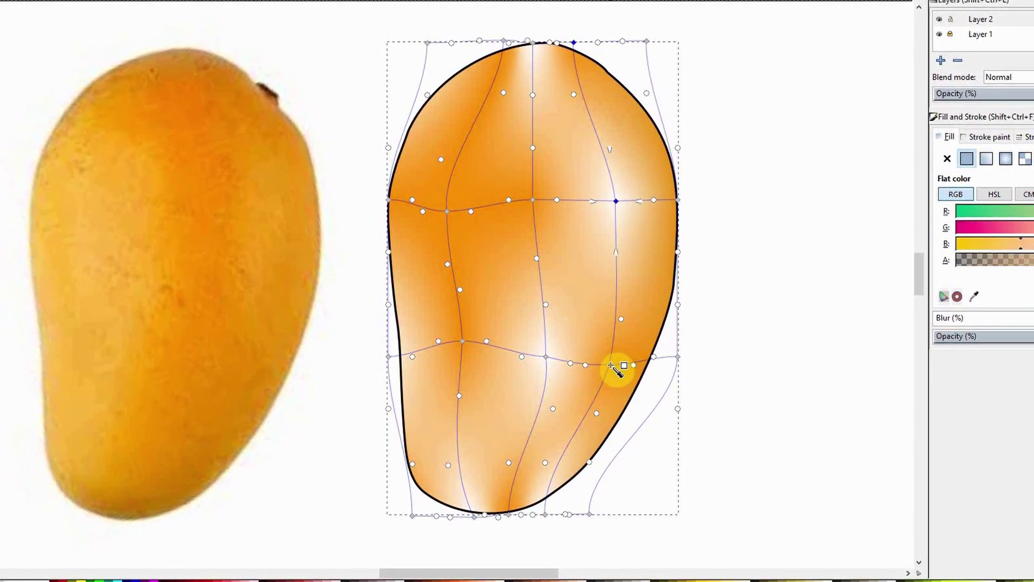
pyautogui.keyDown('shift'); pyautogui.click(609, 365); pyautogui.keyUp('shift')
pyautogui.keyDown('shift'); pyautogui.click(546, 515); pyautogui.keyUp('shift')
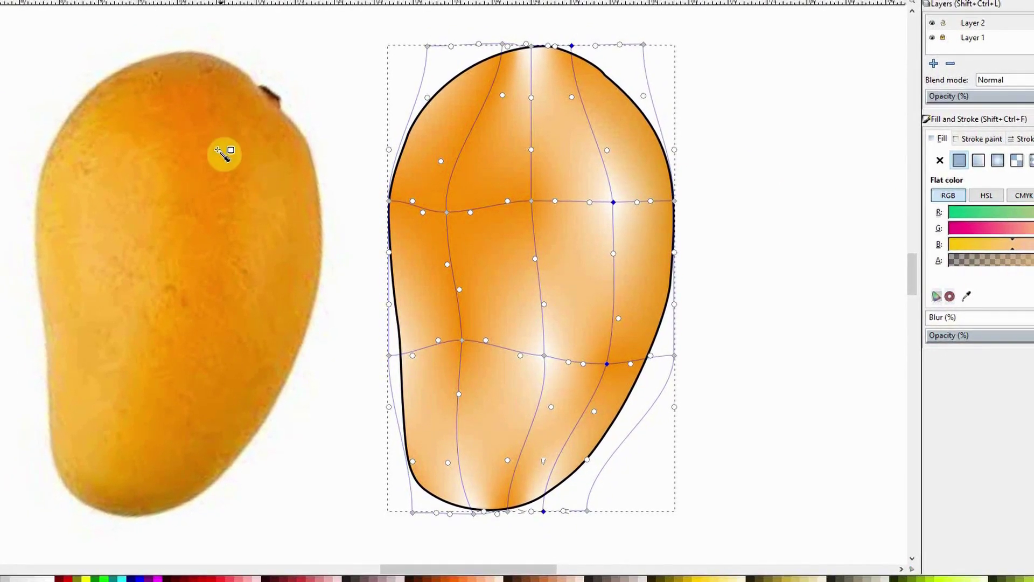
pyautogui.click(228, 252)
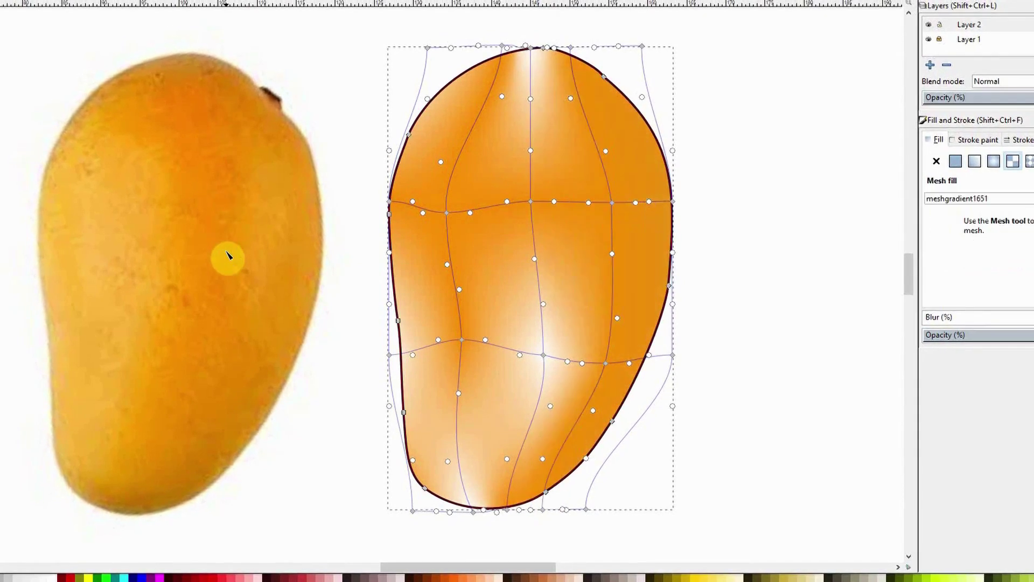
# - Select the bottom and left-side mesh nodes, ending with just the bottom node
pyautogui.click(473, 510)
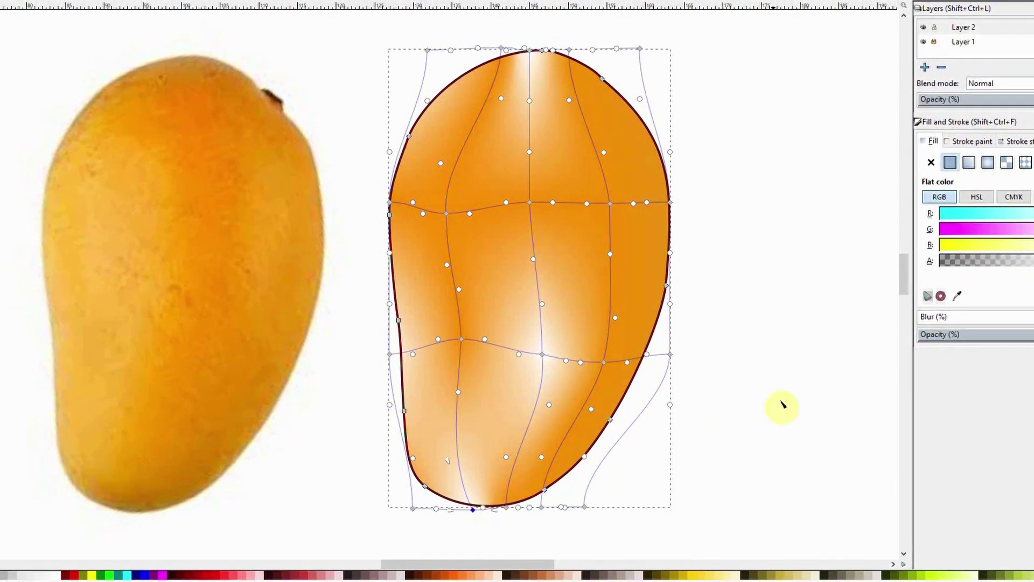
pyautogui.keyDown('shift'); pyautogui.click(461, 339); pyautogui.keyUp('shift')
pyautogui.keyDown('shift'); pyautogui.click(446, 214); pyautogui.keyUp('shift')
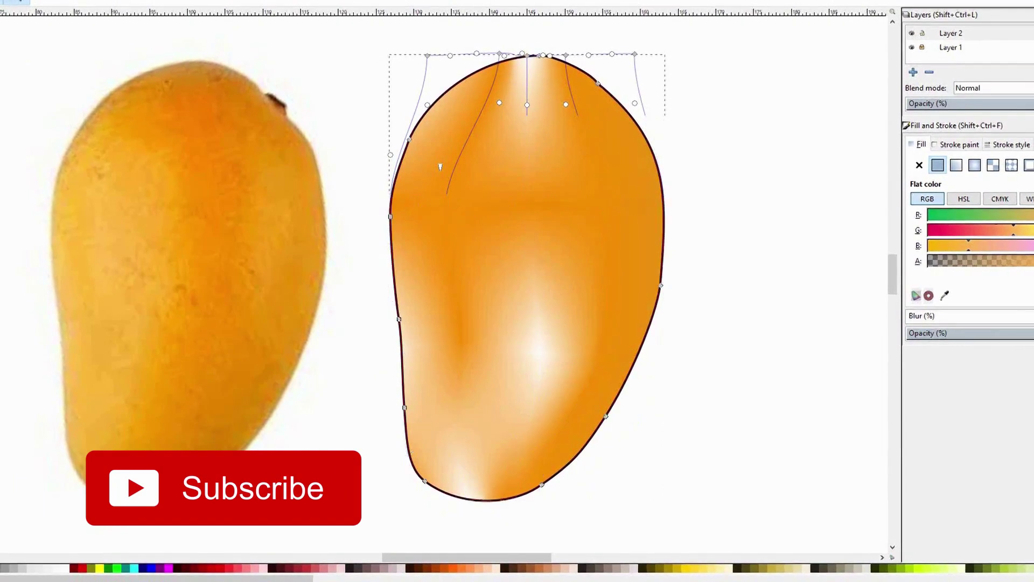
pyautogui.click(505, 501)
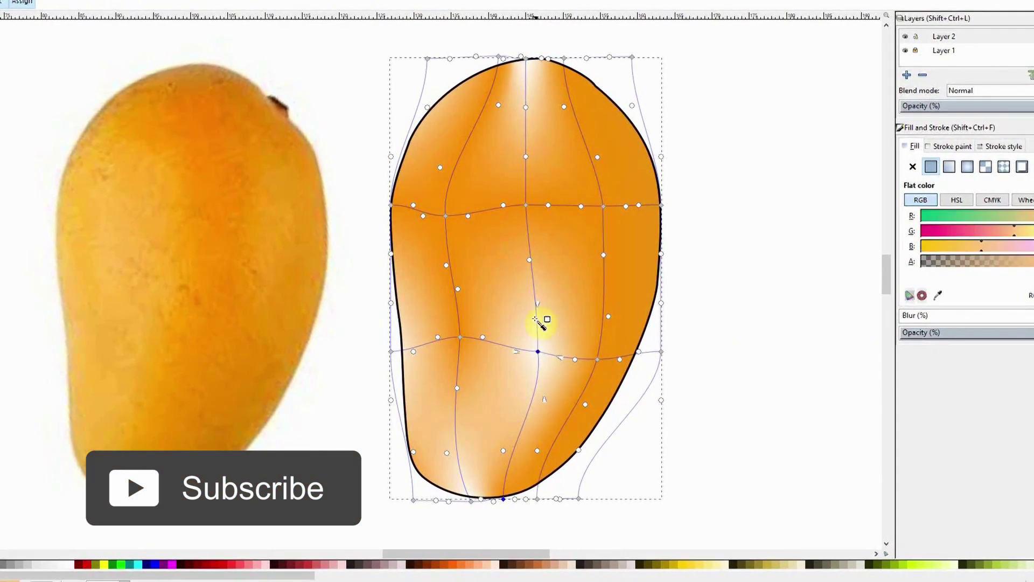